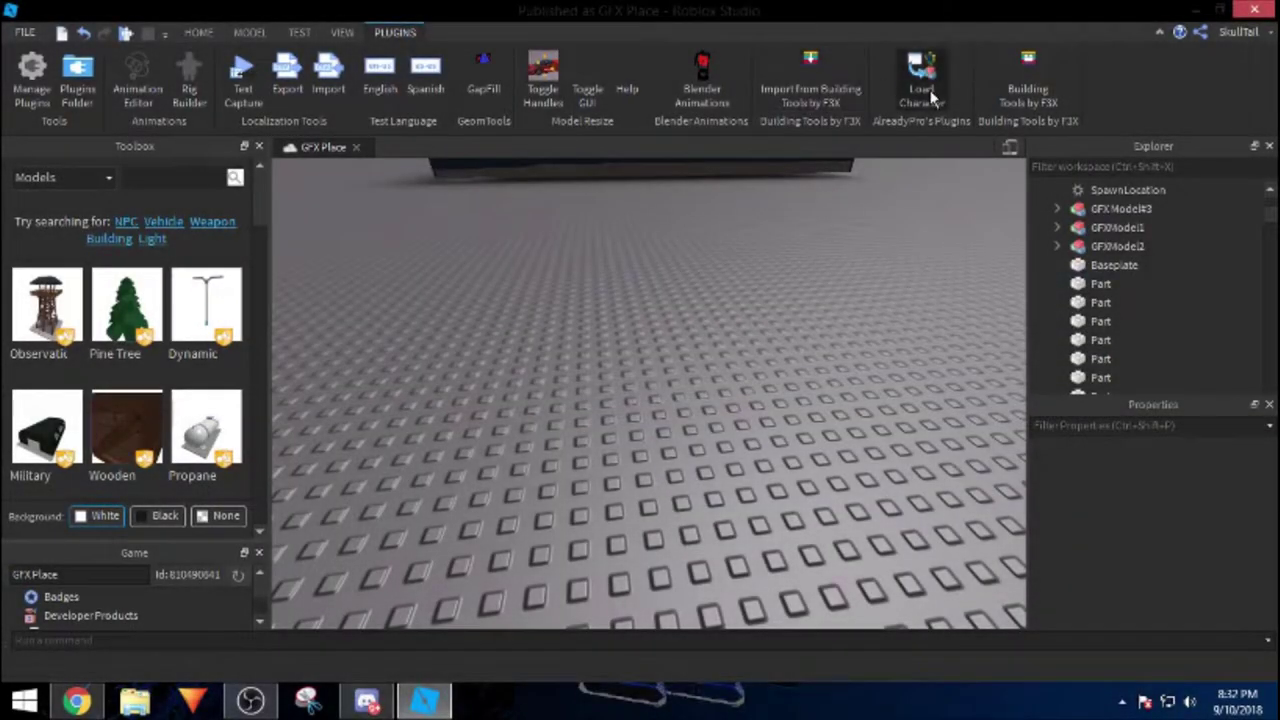
- Load the player's avatar by username with Load Character and spawn it as R15
click(925, 92)
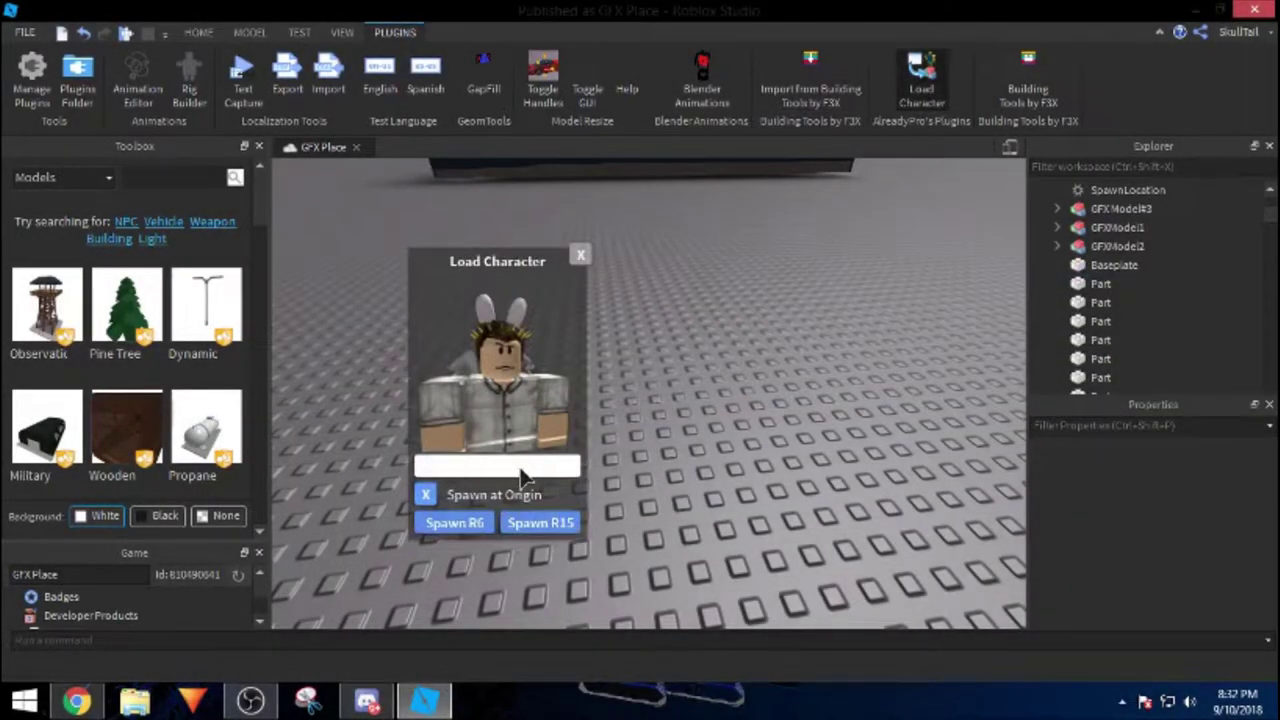
text(SkullTail)
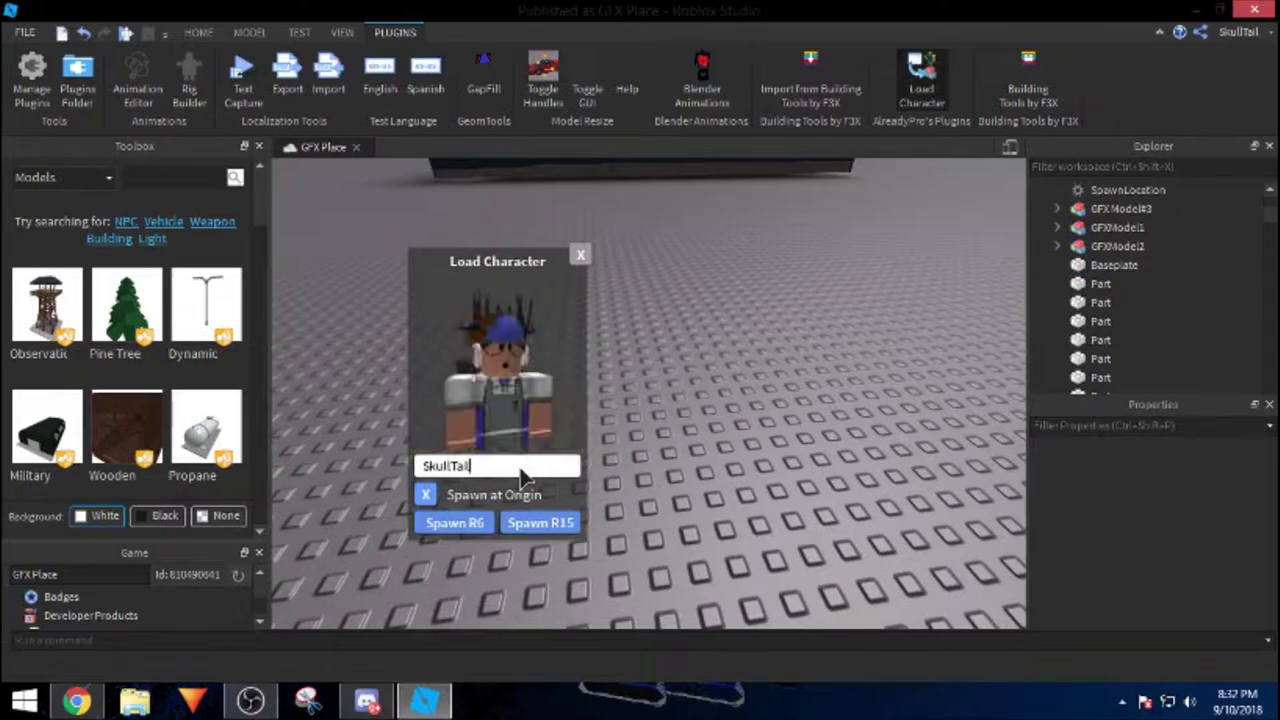
click(580, 255)
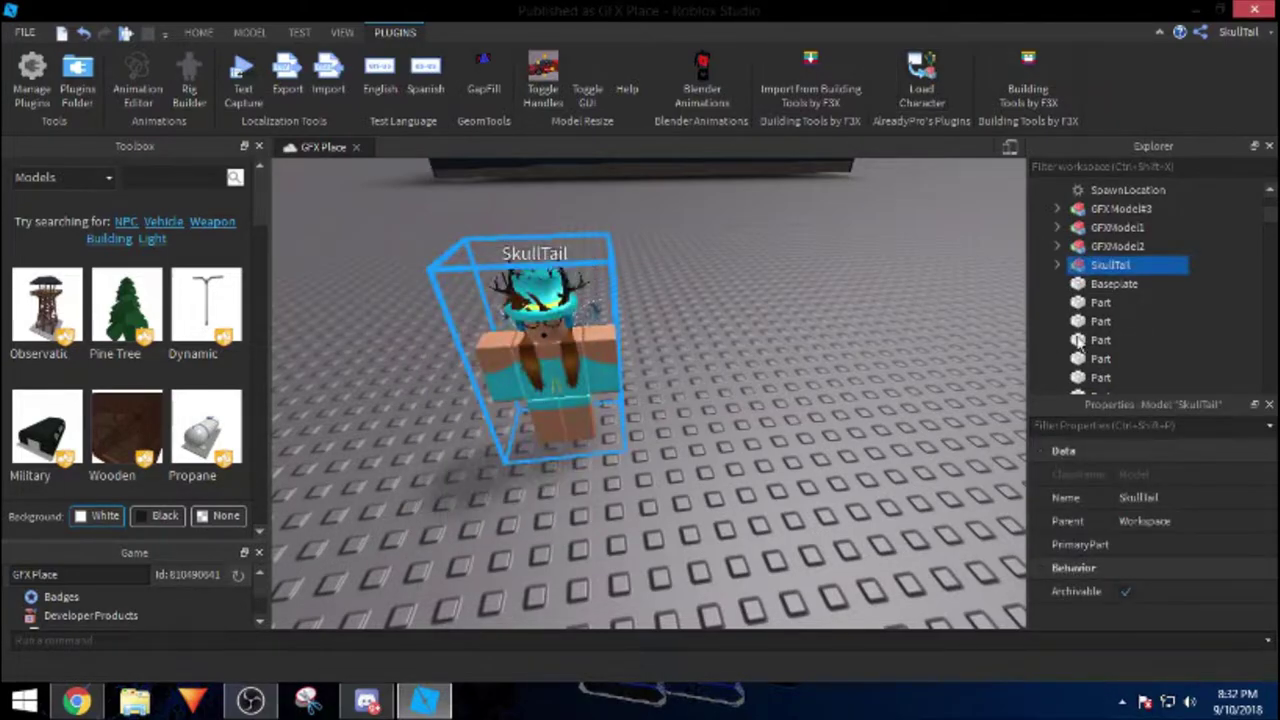
- Export the spawned character model with Export Selection into the chosen destination folder
right_click(1077, 280)
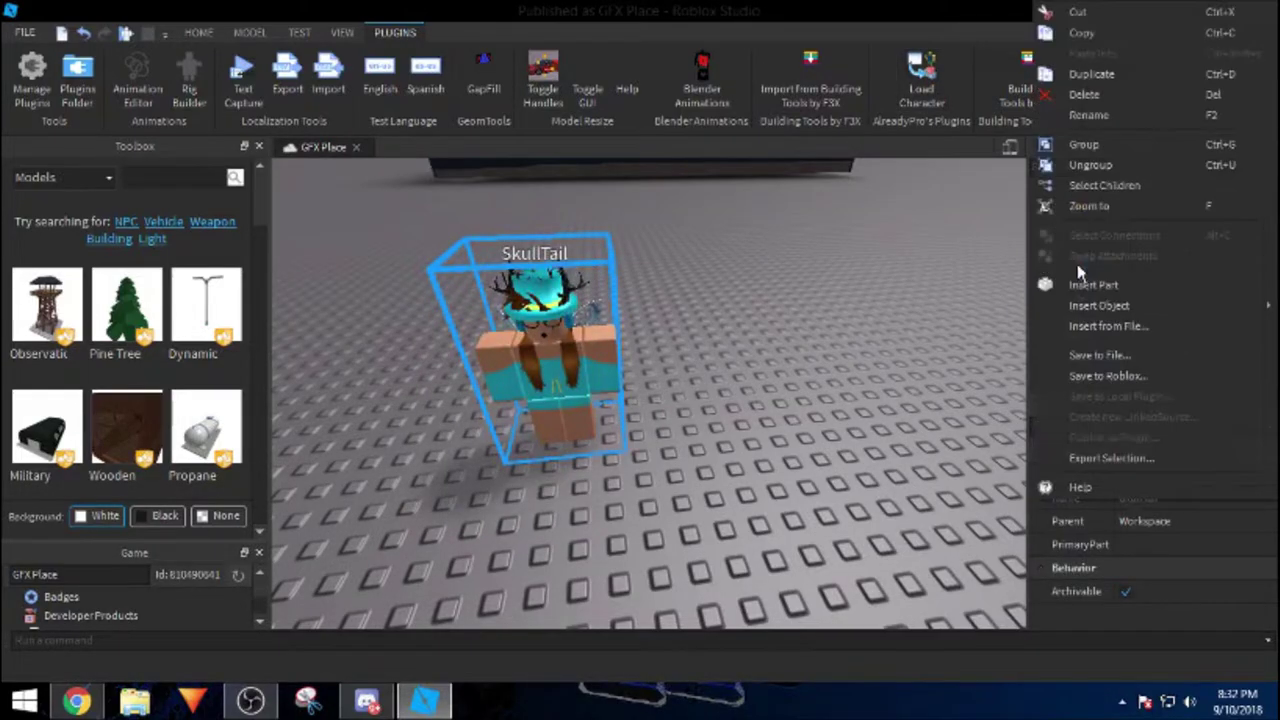
click(1097, 460)
double_click(700, 183)
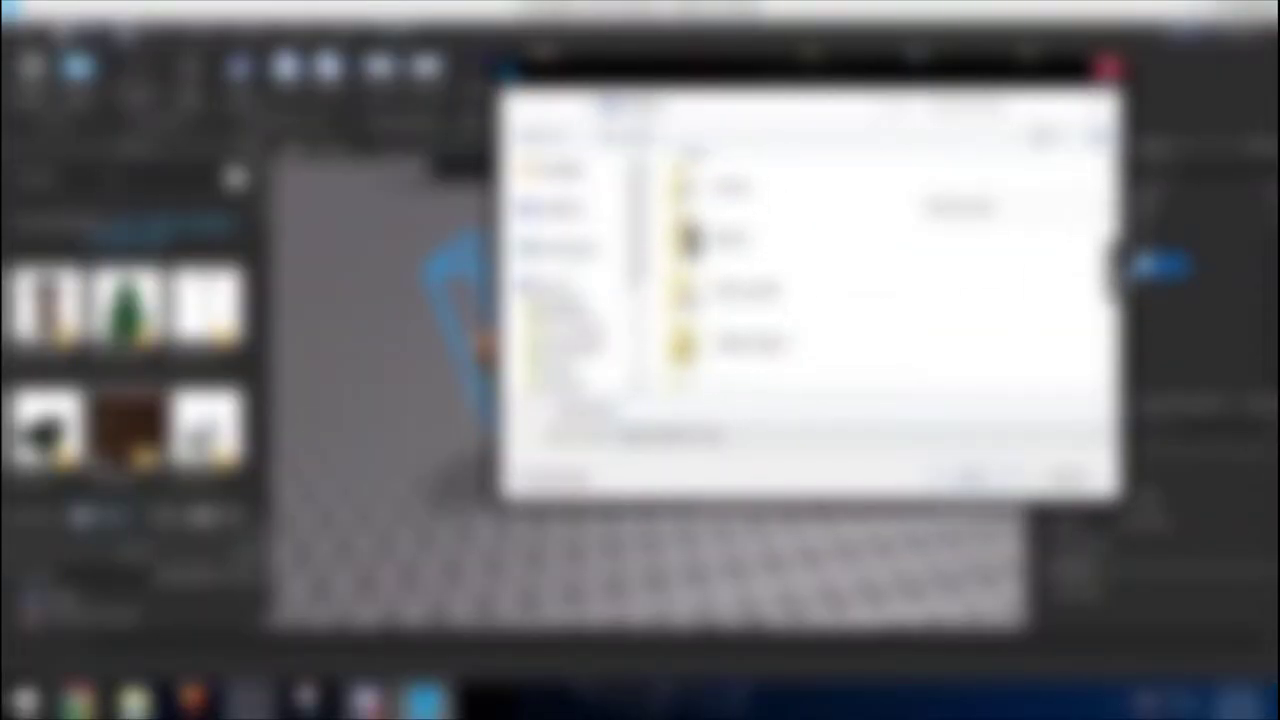
double_click(700, 343)
click(700, 205)
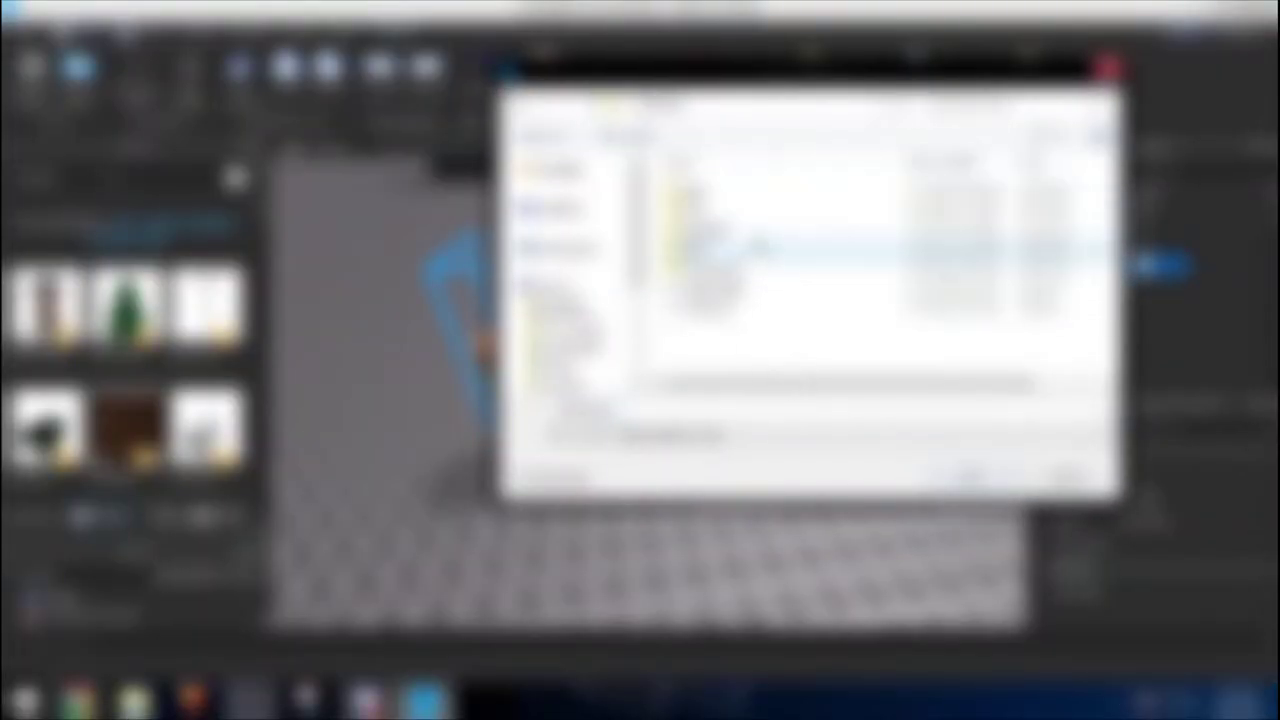
double_click(700, 210)
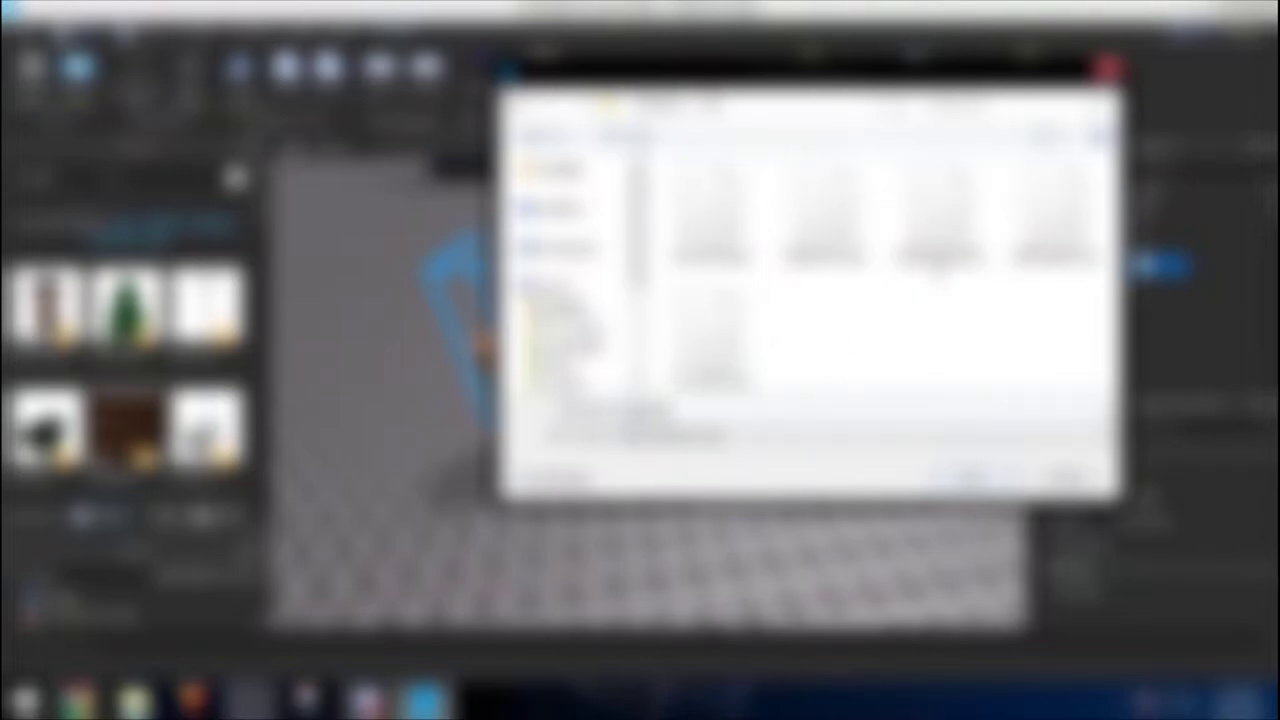
key(Return)
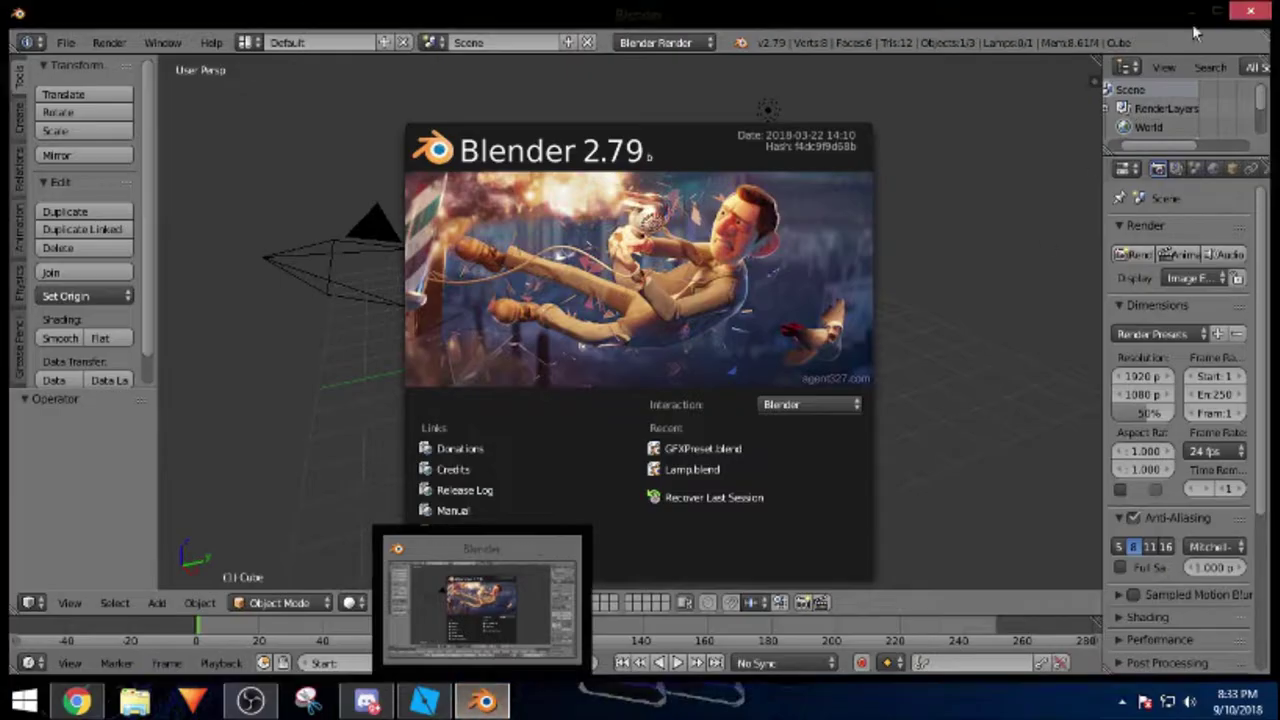
- Dismiss the Blender splash, maximize the window and show the viewport properties sidebar
click(965, 340)
click(1219, 12)
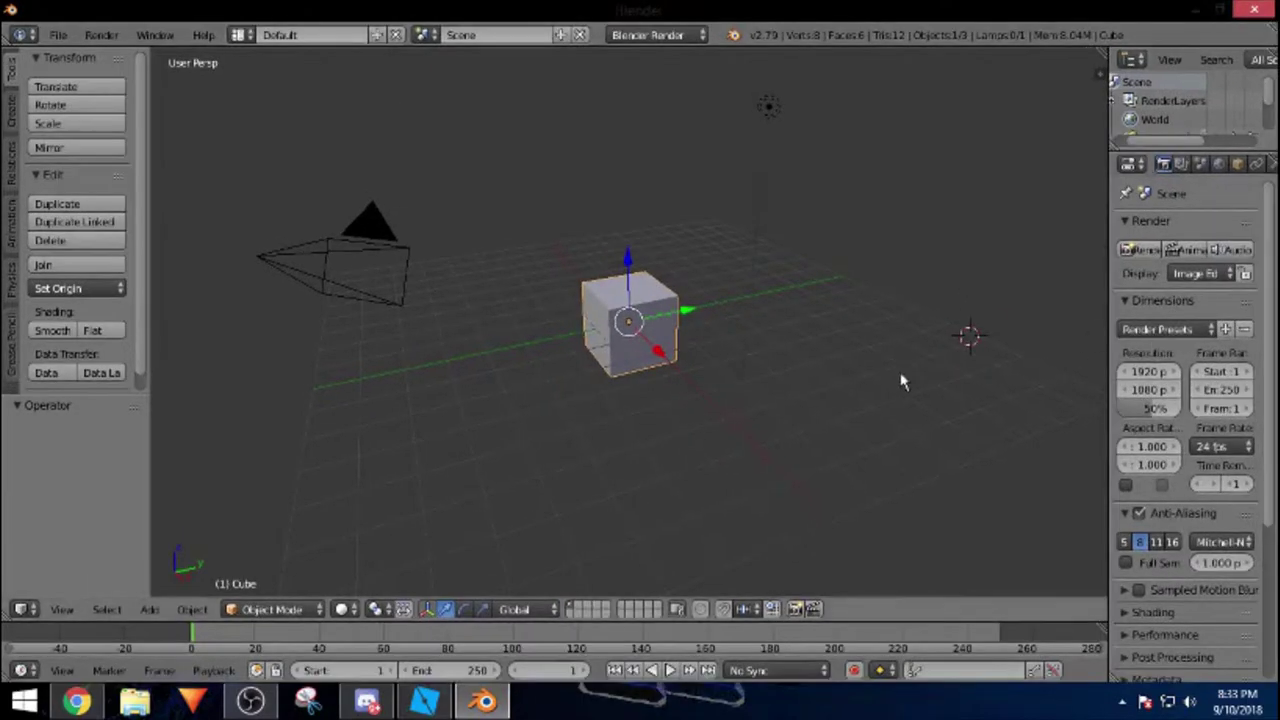
key(n)
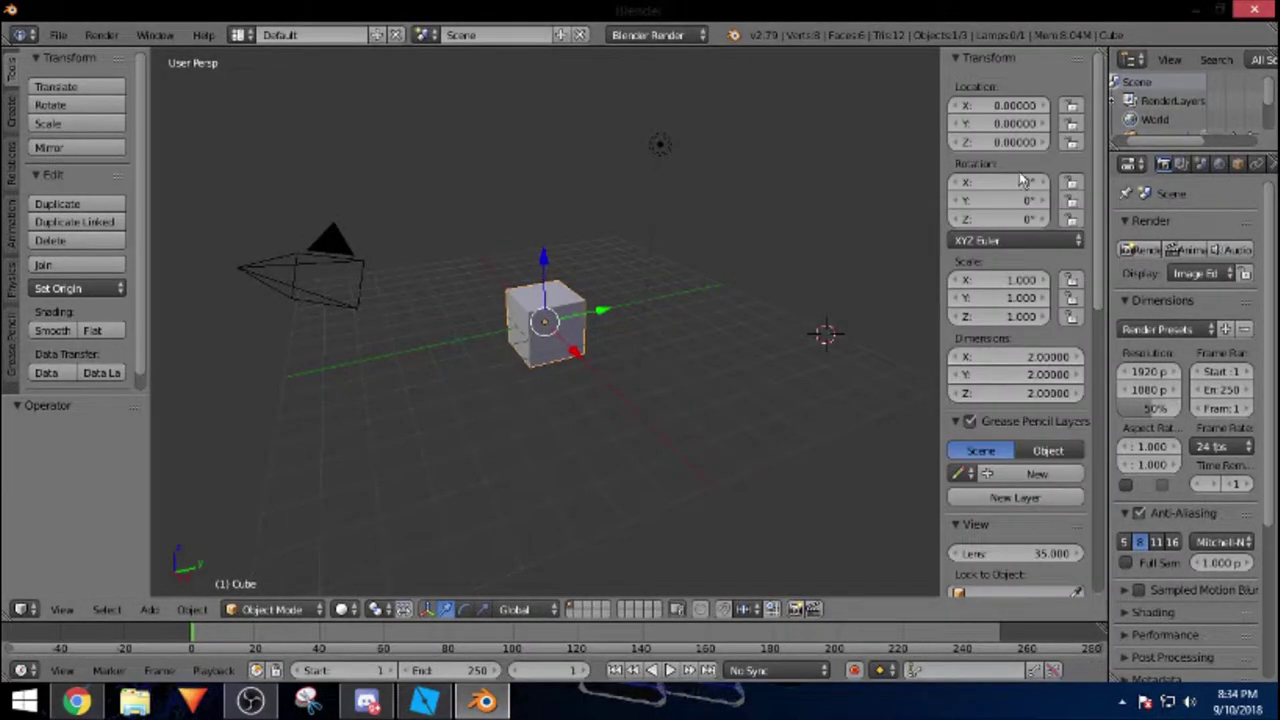
scroll(1023, 180, down, 5)
click(58, 34)
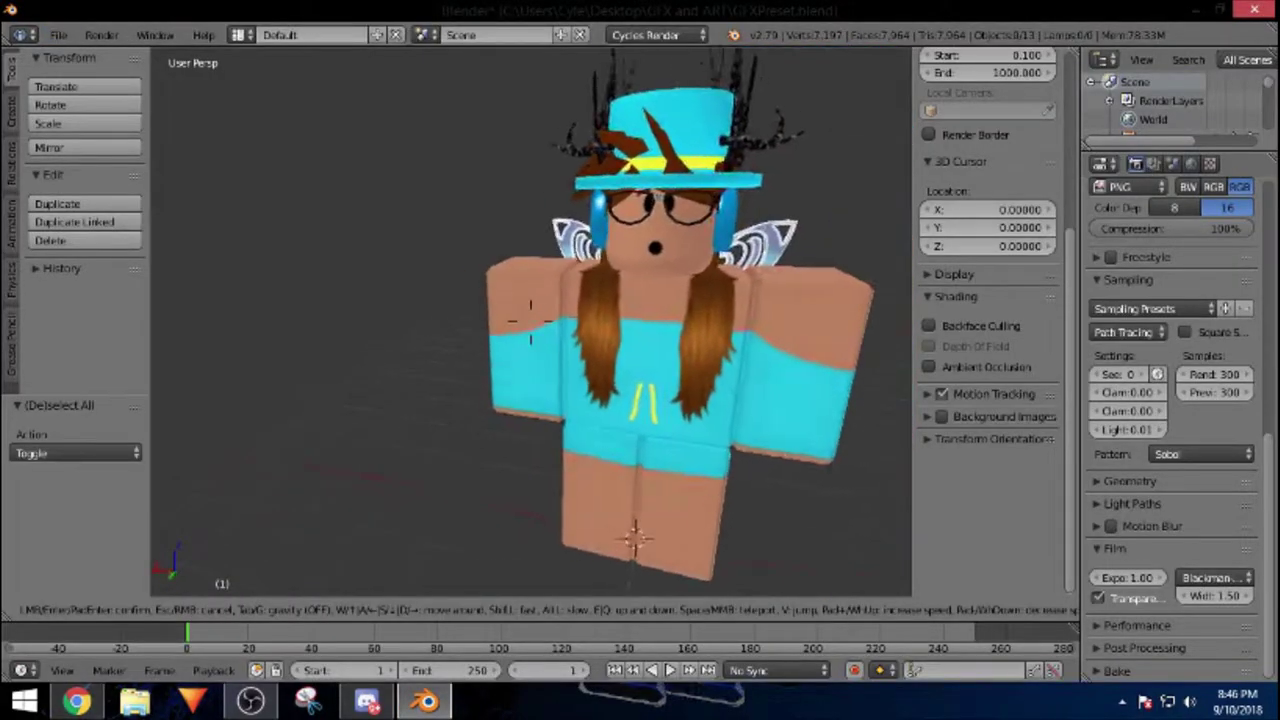
- Select the imported avatar's left arm and its whole mesh in Edit Mode
click(530, 320)
right_click(530, 320)
key(Tab)
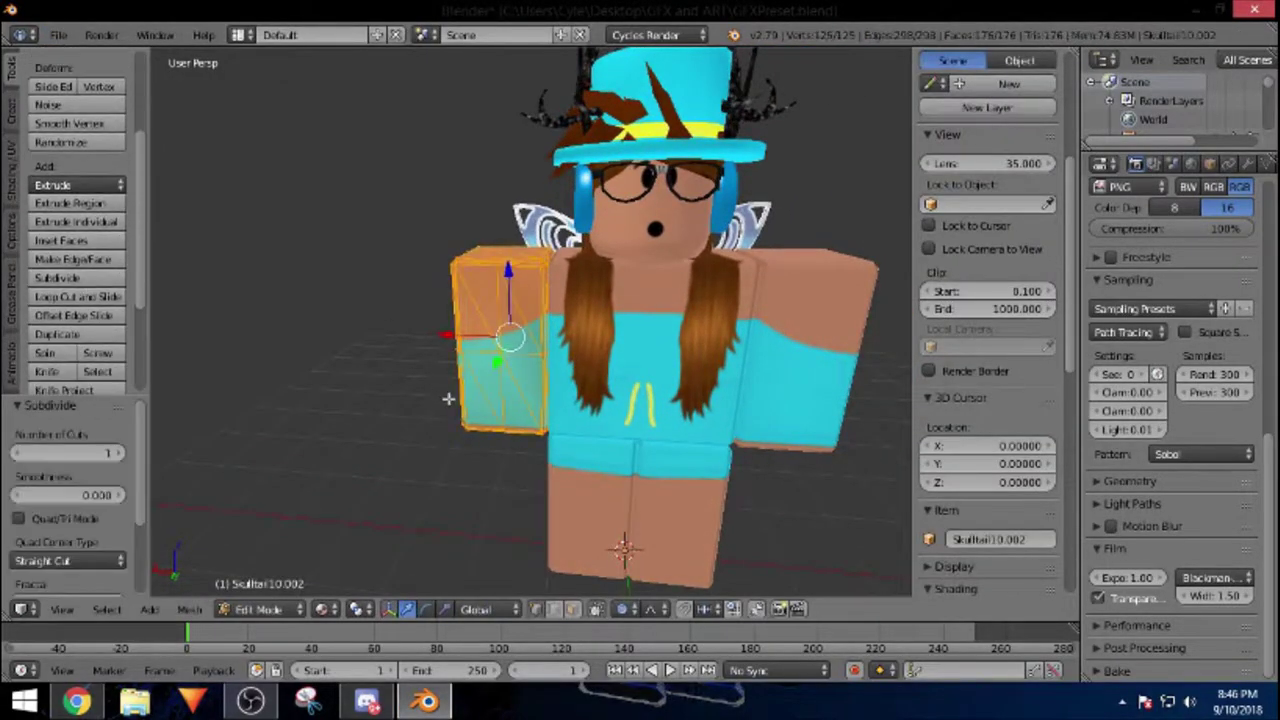
key(alt+z)
key(z)
key(l)
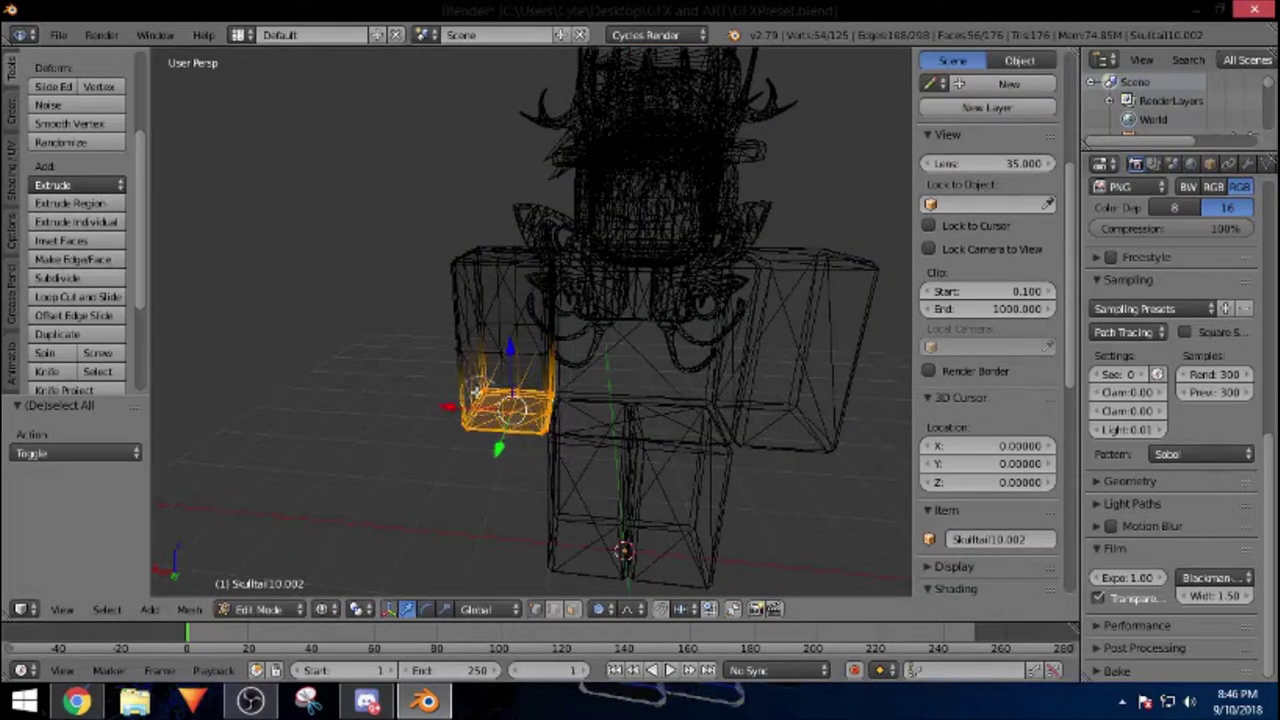
key(alt+z)
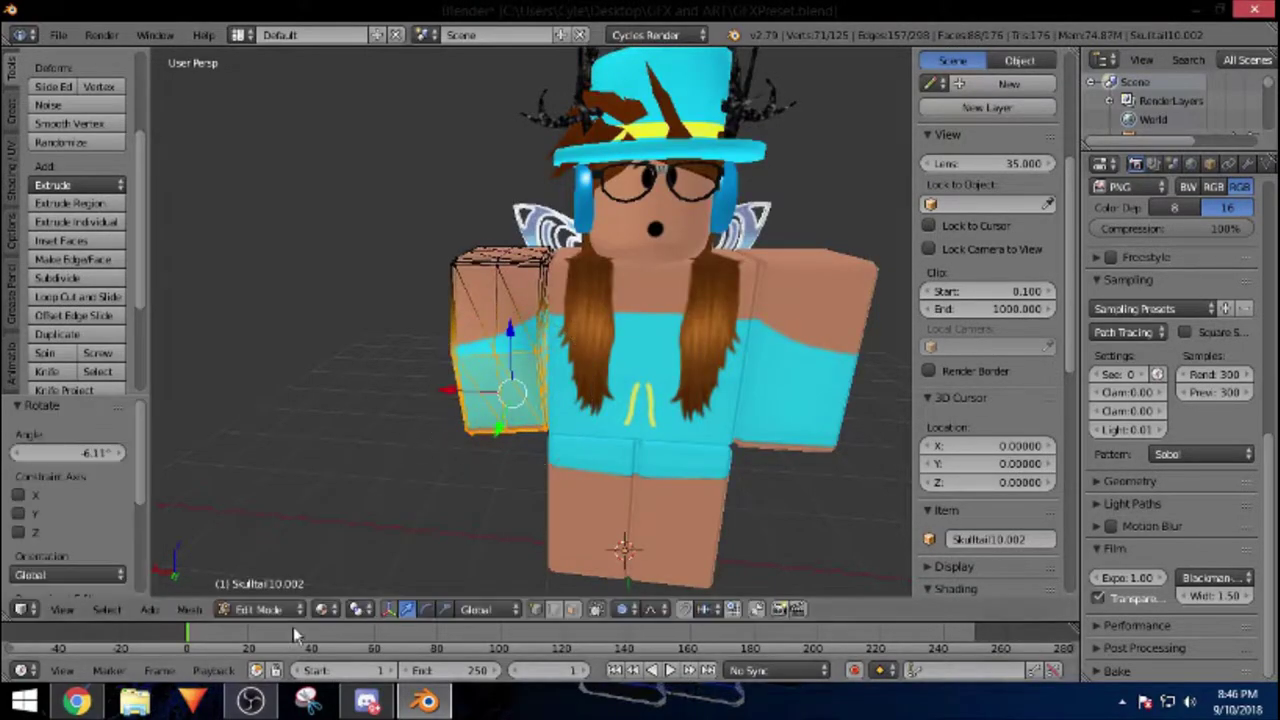
key(Tab)
key(shift+f)
- Rotate the left arm slightly around the 3D cursor pivot
key(Return)
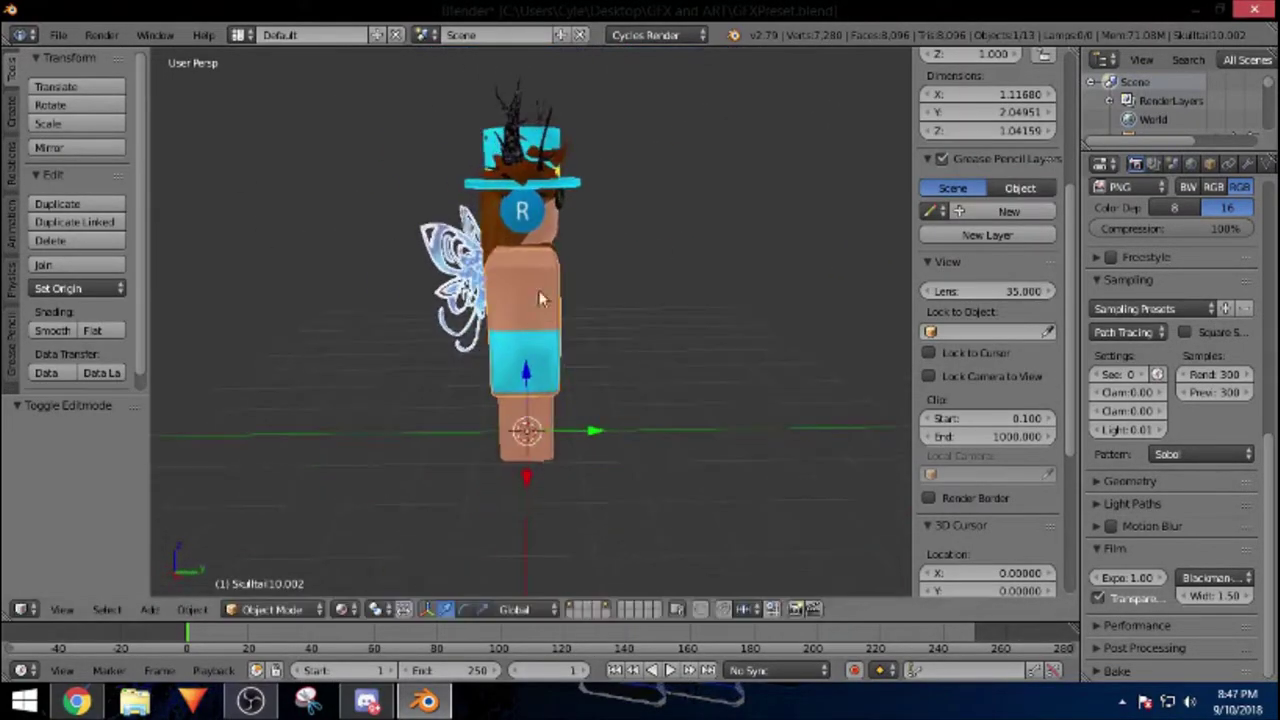
key(r)
click(538, 275)
drag(538, 275, 535, 348)
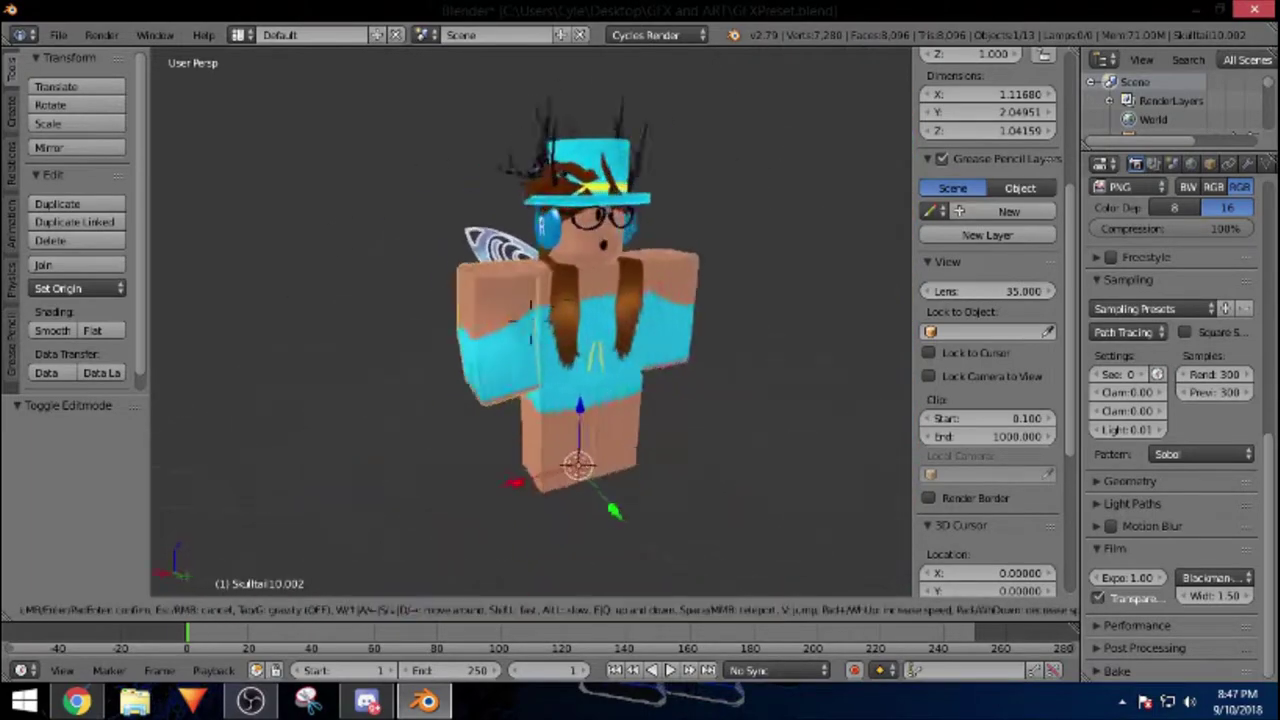
click(446, 609)
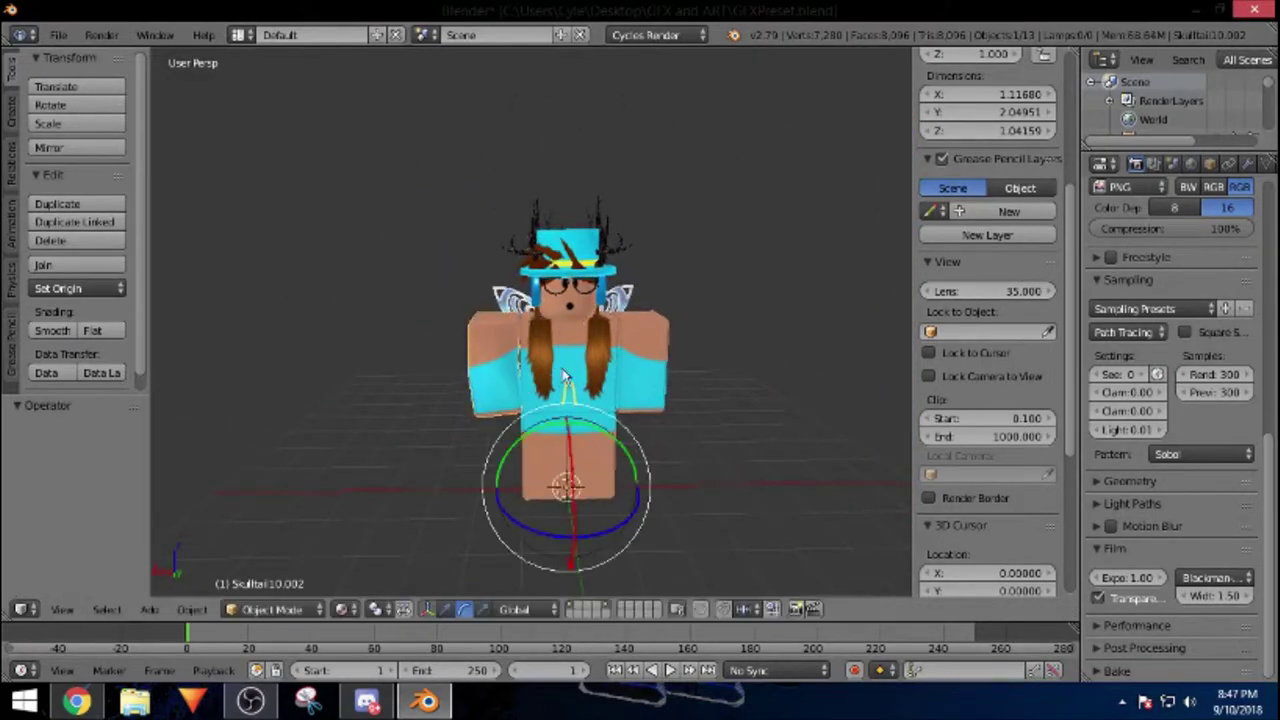
click(496, 355)
click(426, 609)
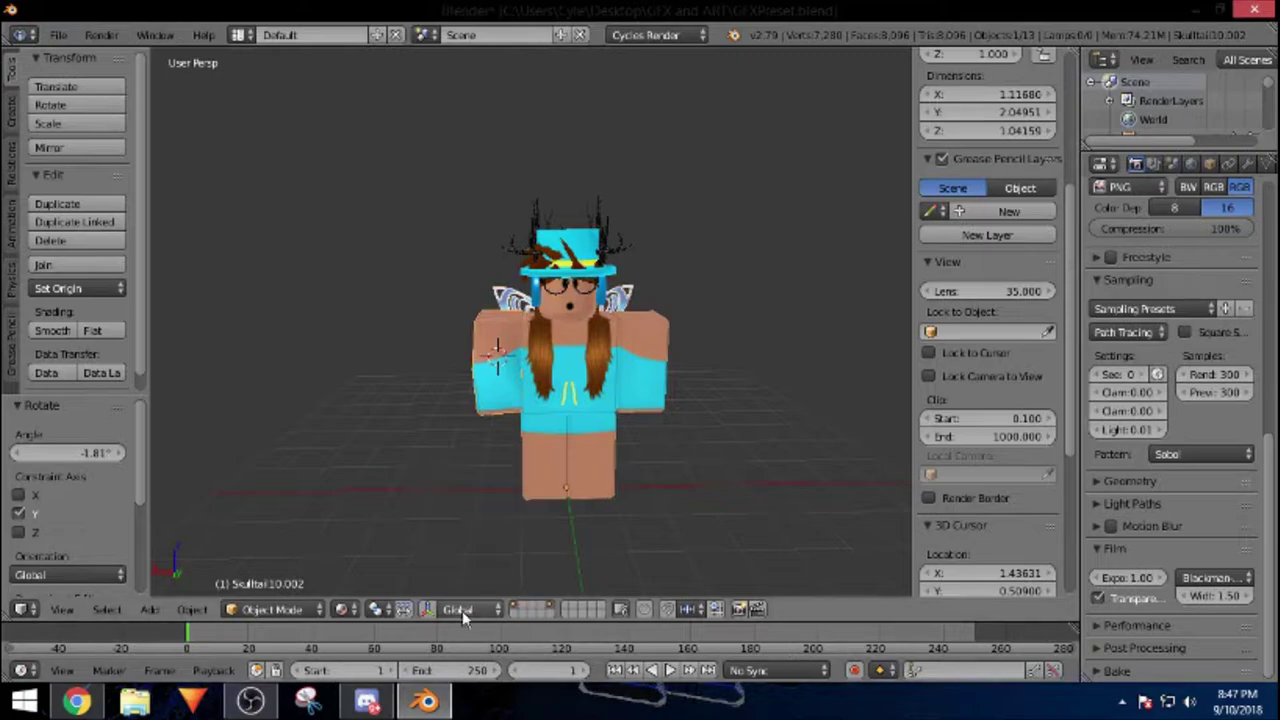
key(r)
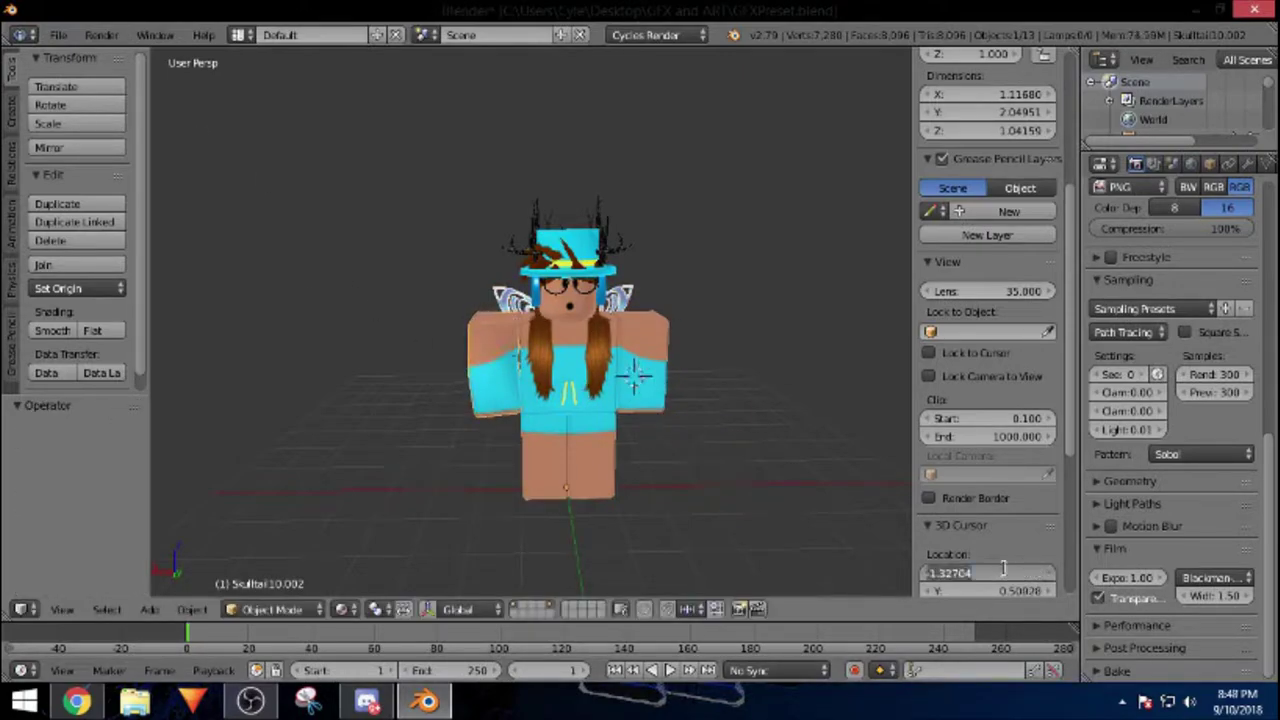
text(0)
key(Tab)
text(0)
key(Tab)
- Select the full mesh of the arm on the viewer's right in Edit Mode
click(270, 566)
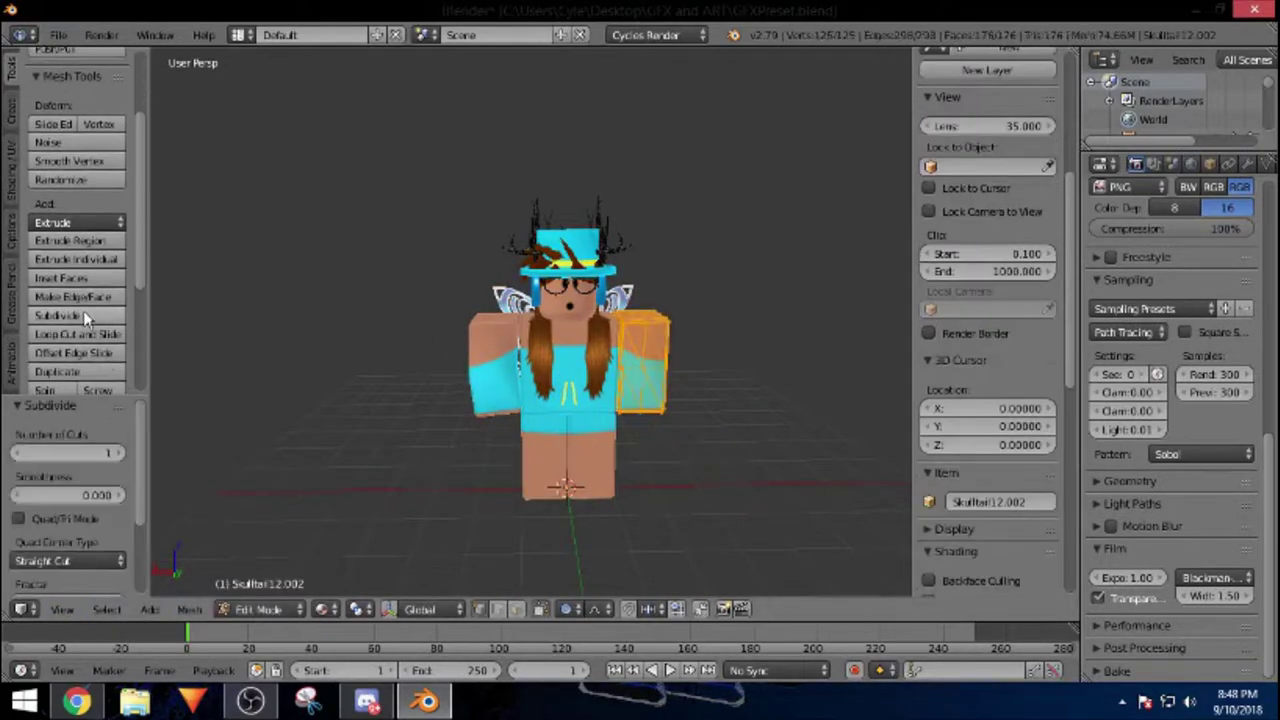
key(a)
key(z)
key(l)
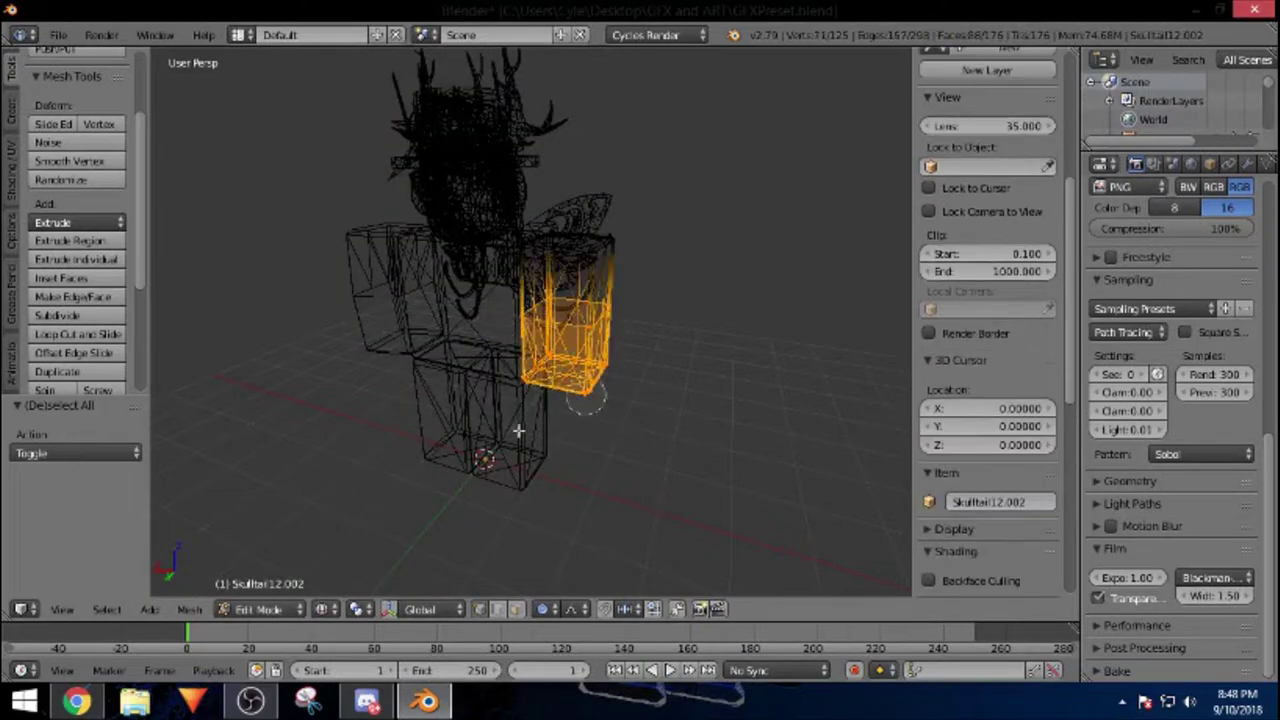
click(258, 609)
key(Tab)
key(Tab)
key(z)
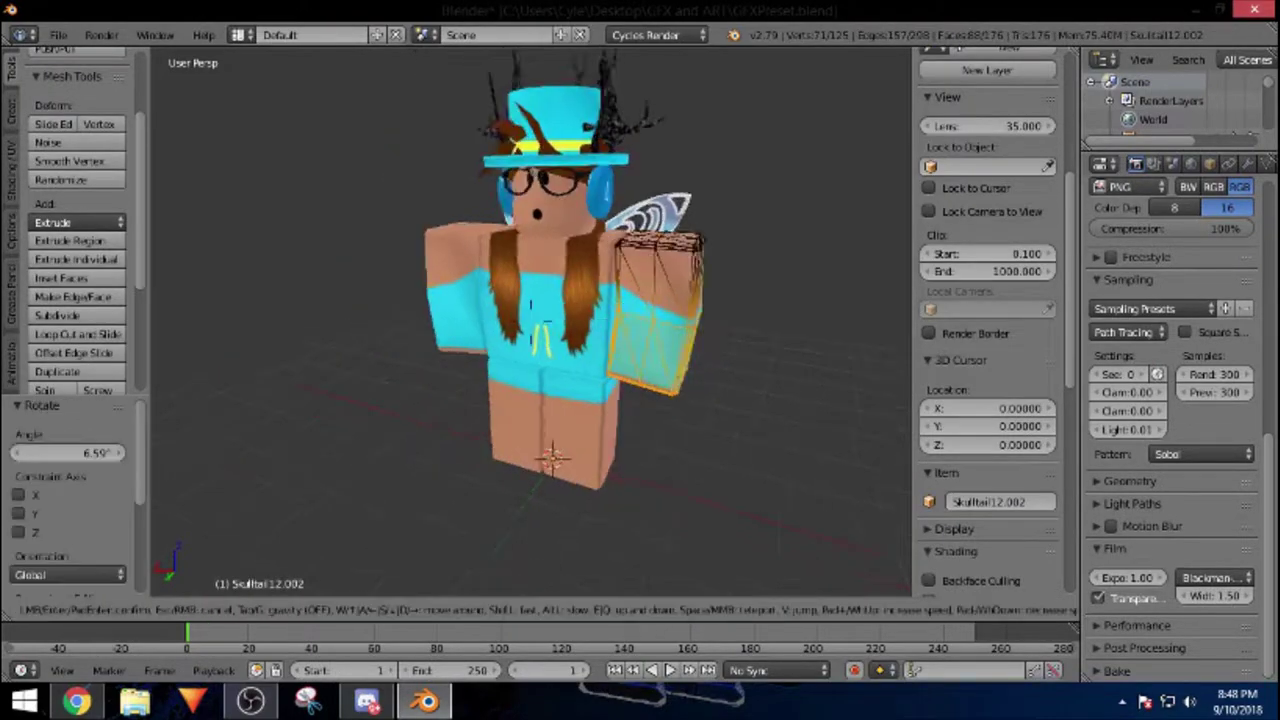
key(a)
key(Escape)
key(KP_3)
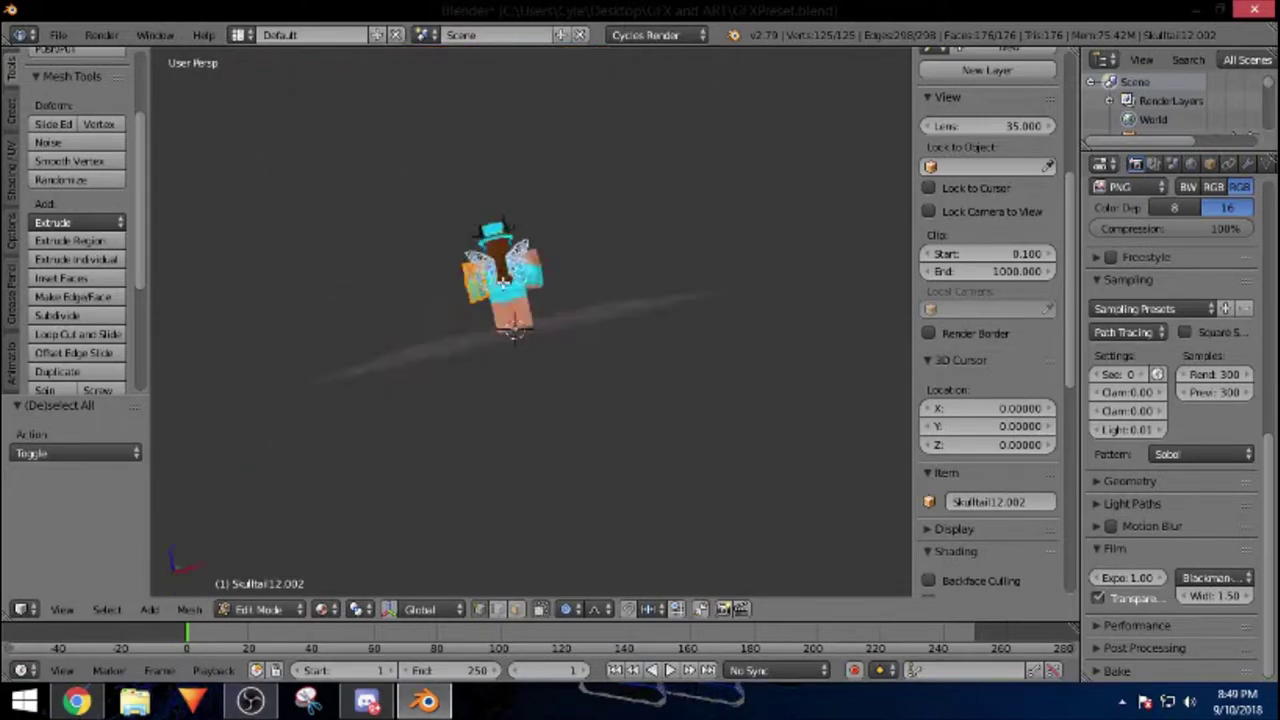
- Rotate that arm upward into a wave, checking it from the back and left views
key(shift+f)
key(Return)
key(r)
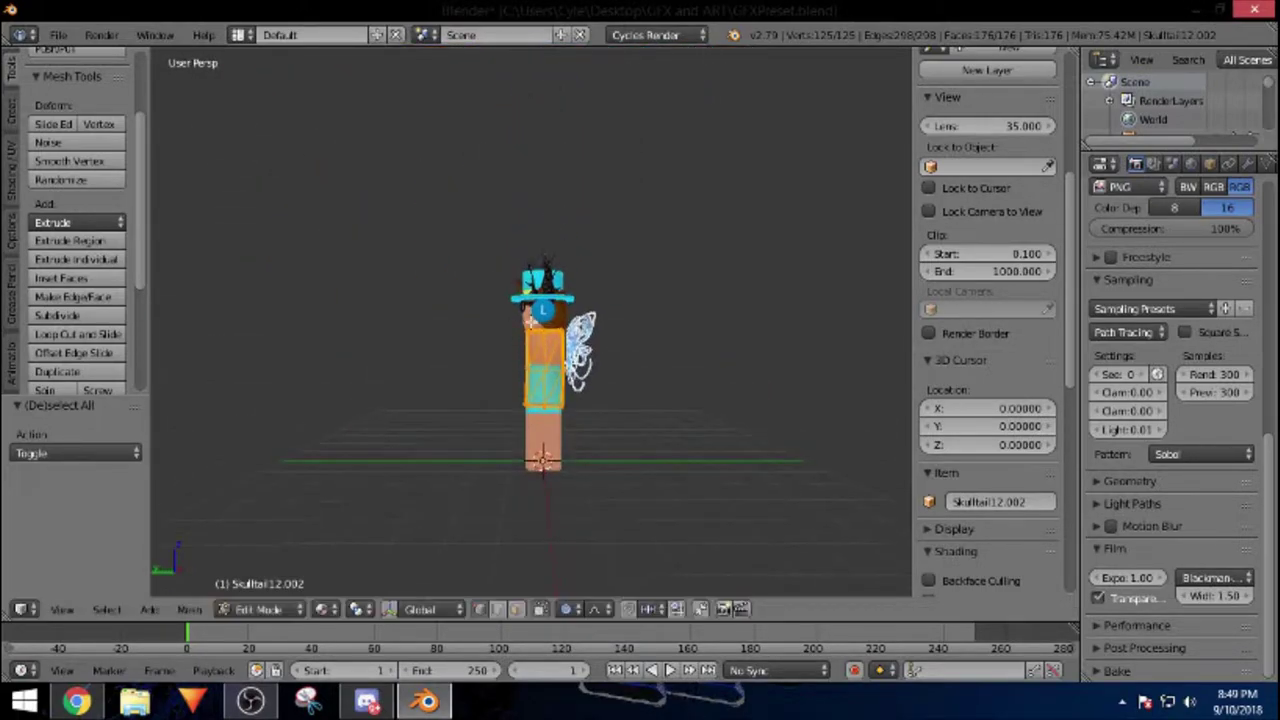
click(651, 380)
key(ctrl+KP_1)
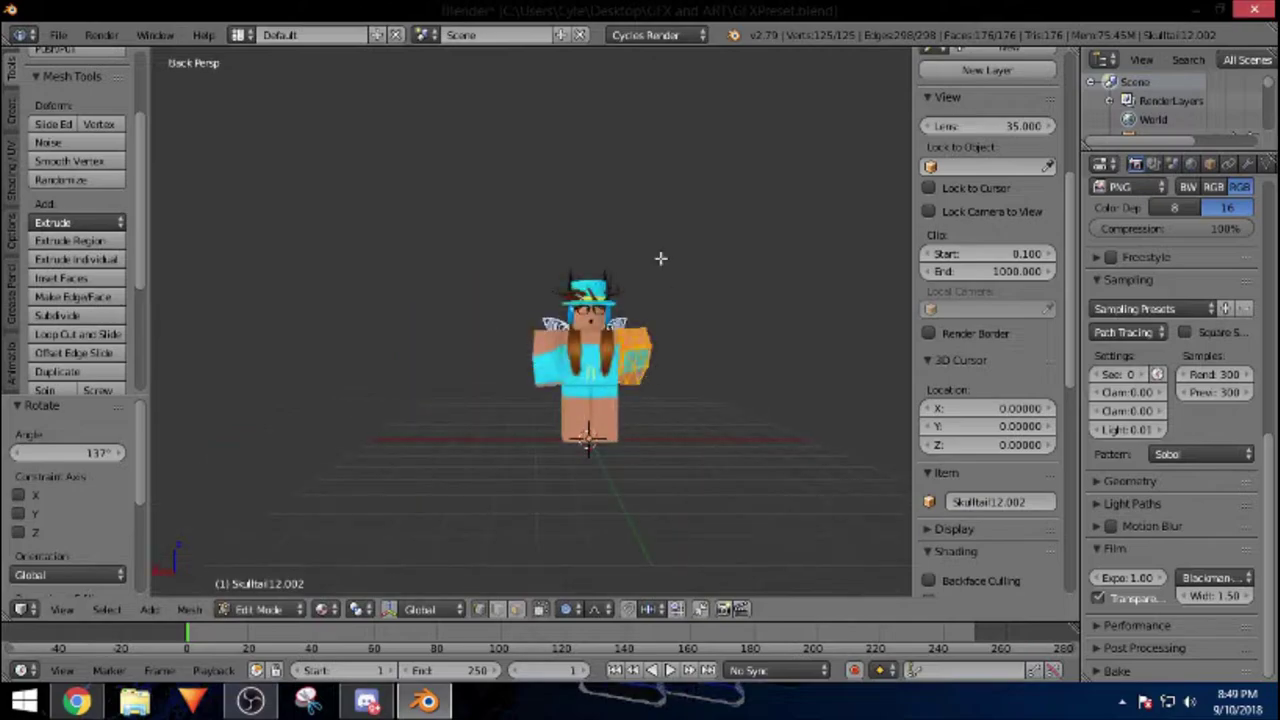
click(623, 291)
key(ctrl+KP_3)
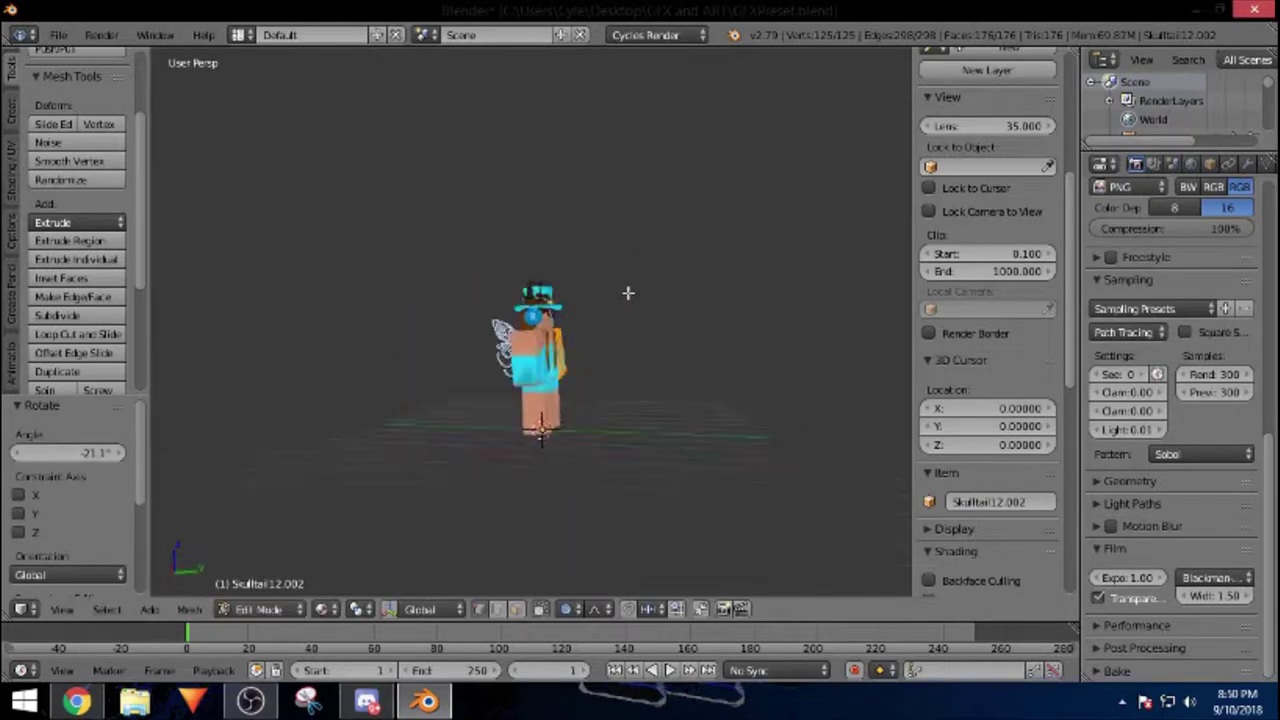
key(r)
key(Return)
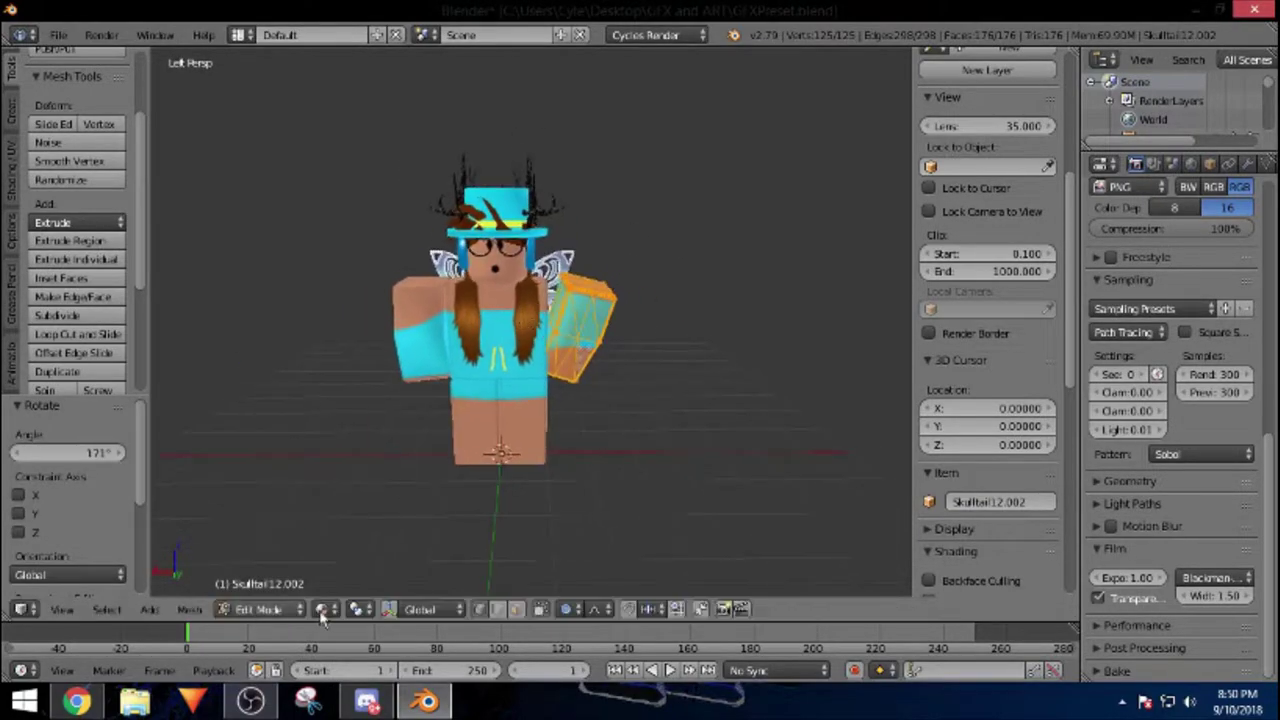
key(Tab)
scroll(86, 94, up, 3)
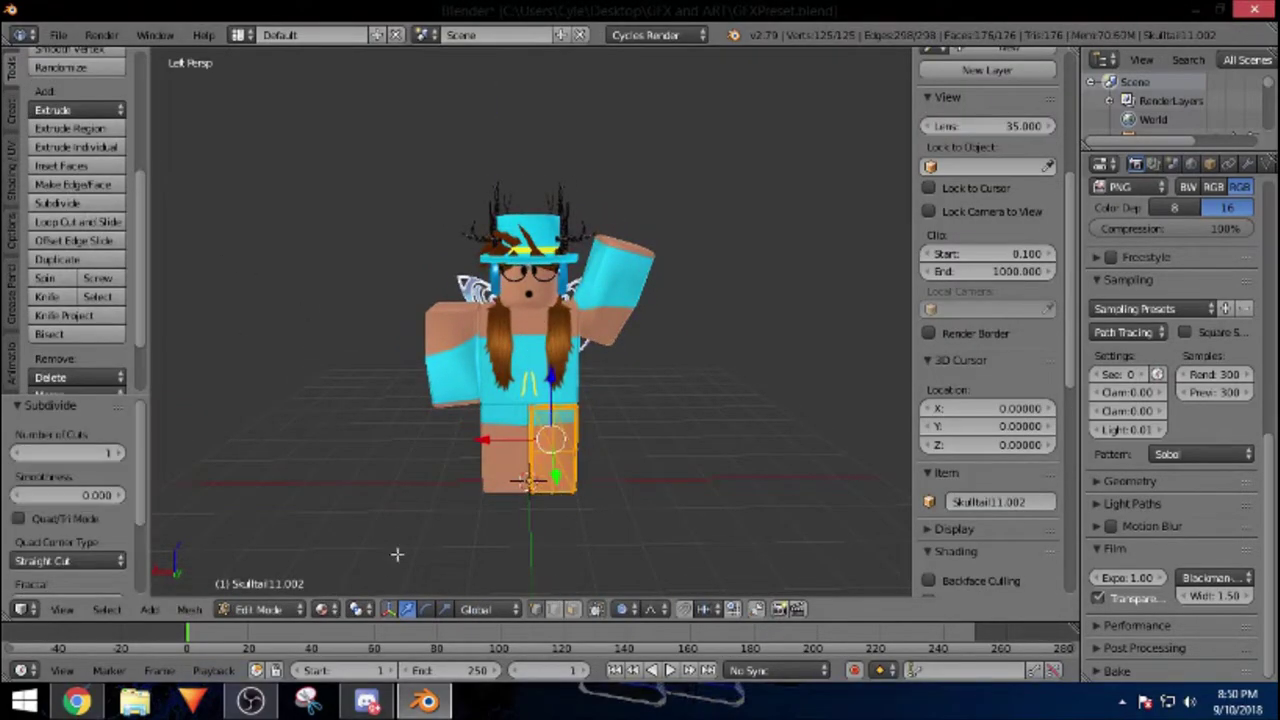
- Select the first leg's mesh and tilt it slightly
key(z)
key(a)
key(e)
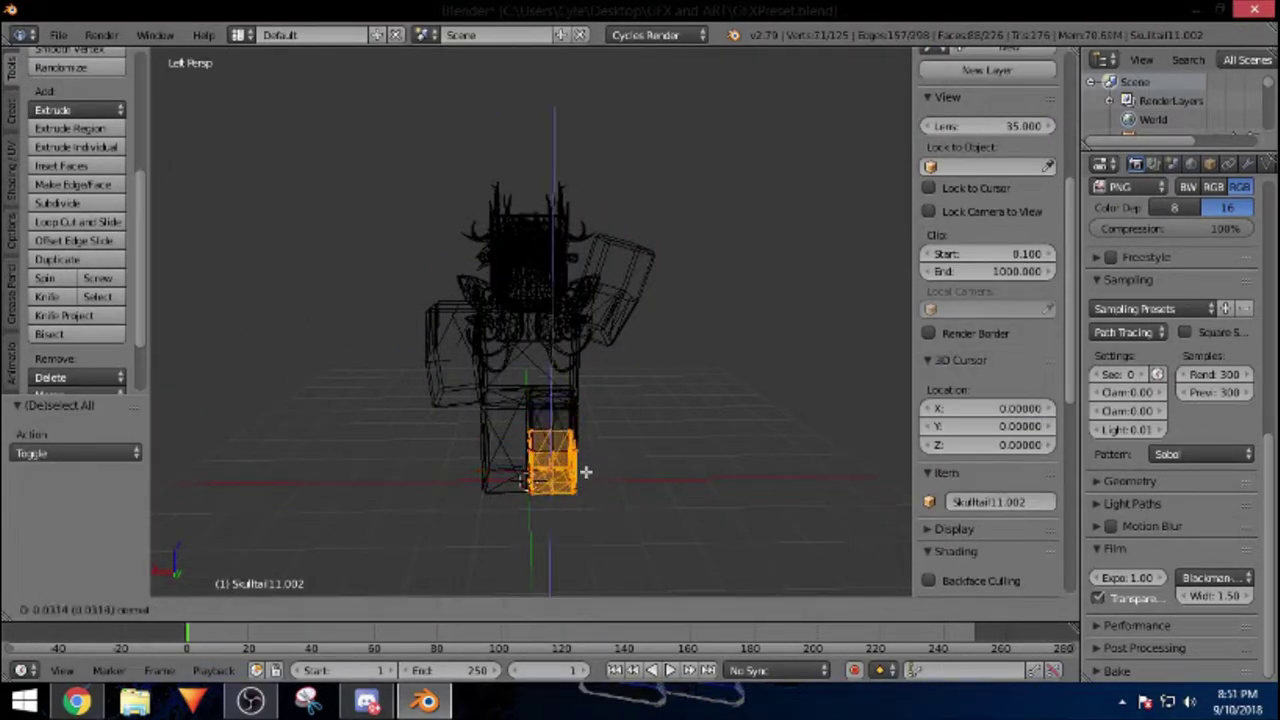
key(s)
key(r)
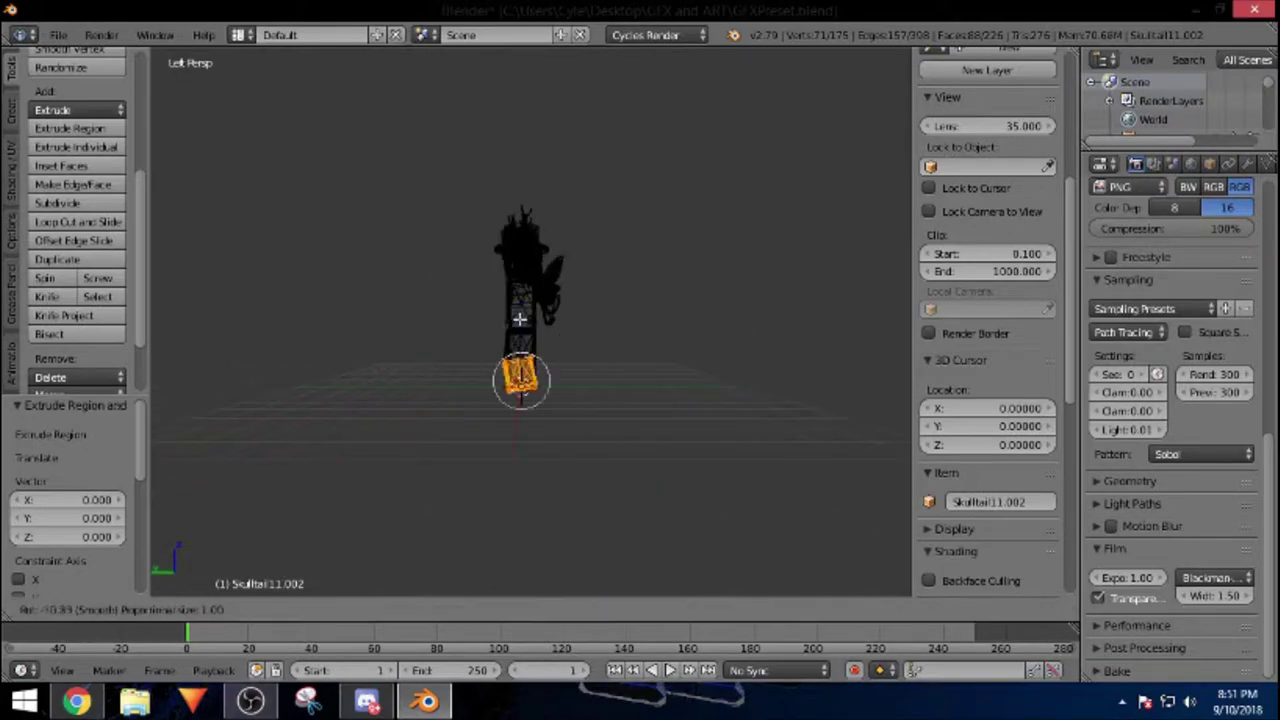
click(530, 321)
key(shift+f)
key(Escape)
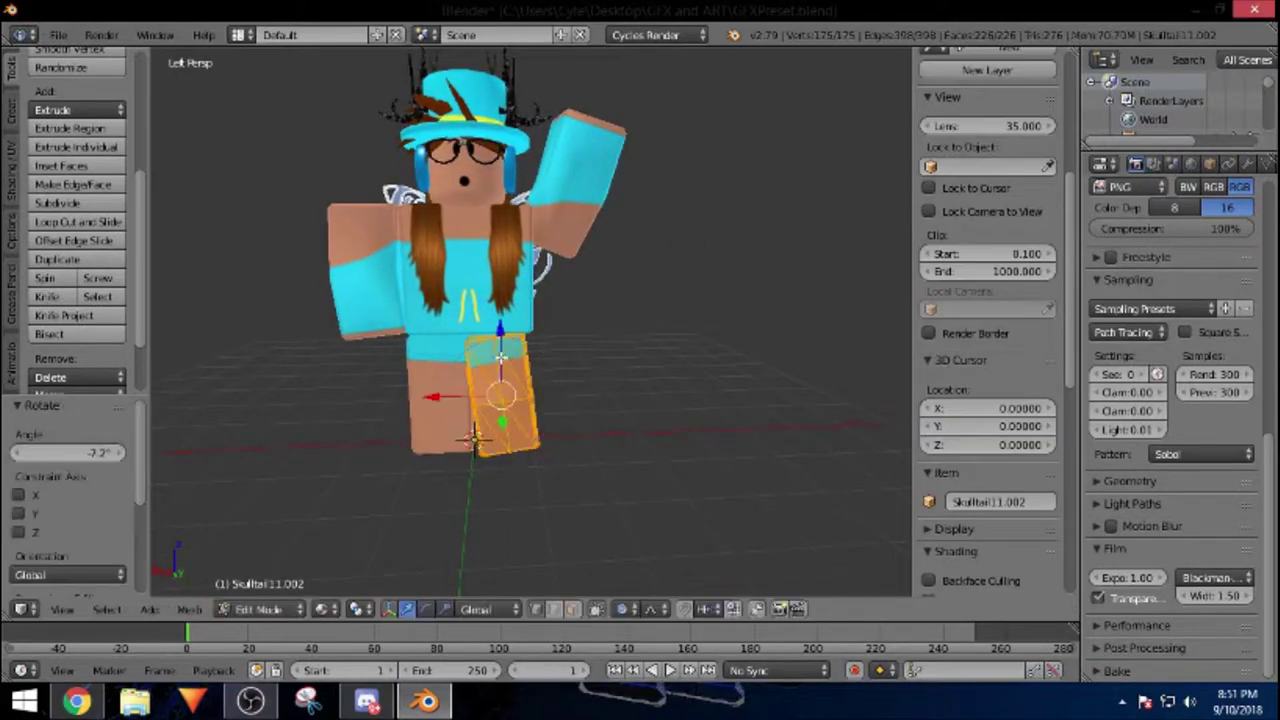
key(Tab)
key(Tab)
- Move the other leg sideways along the X axis in wireframe display
click(320, 608)
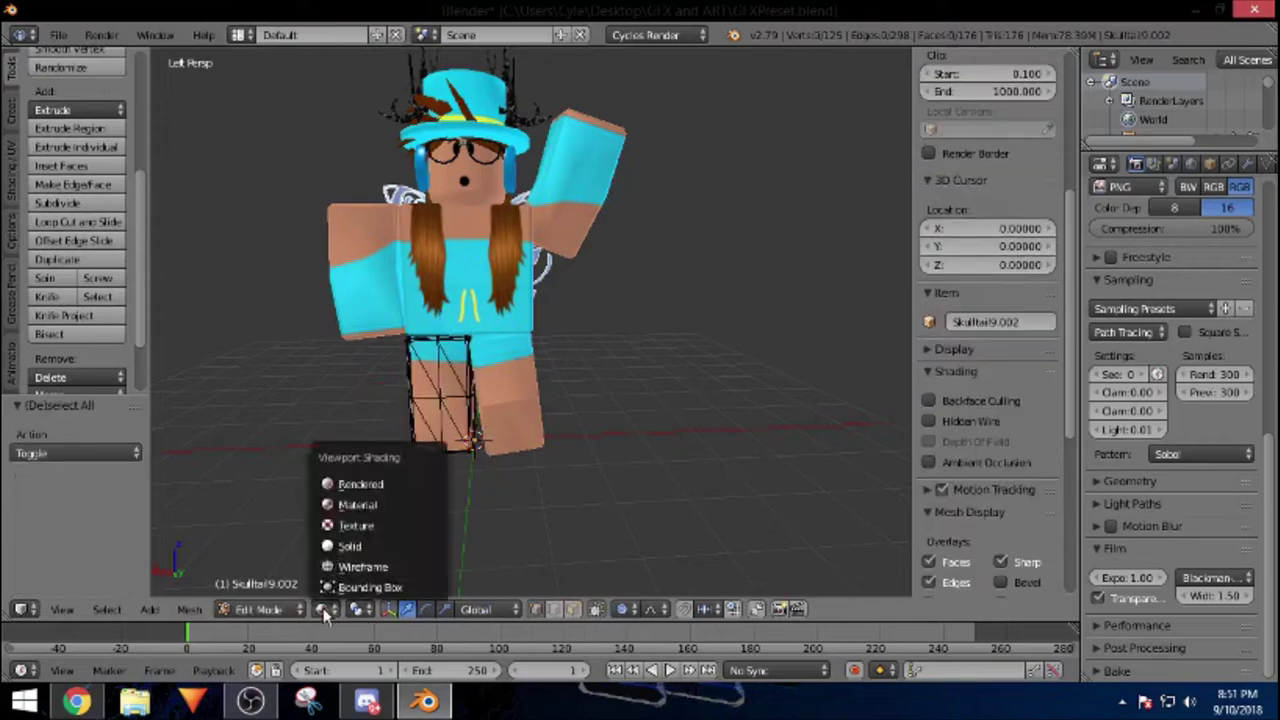
click(371, 571)
key(g)
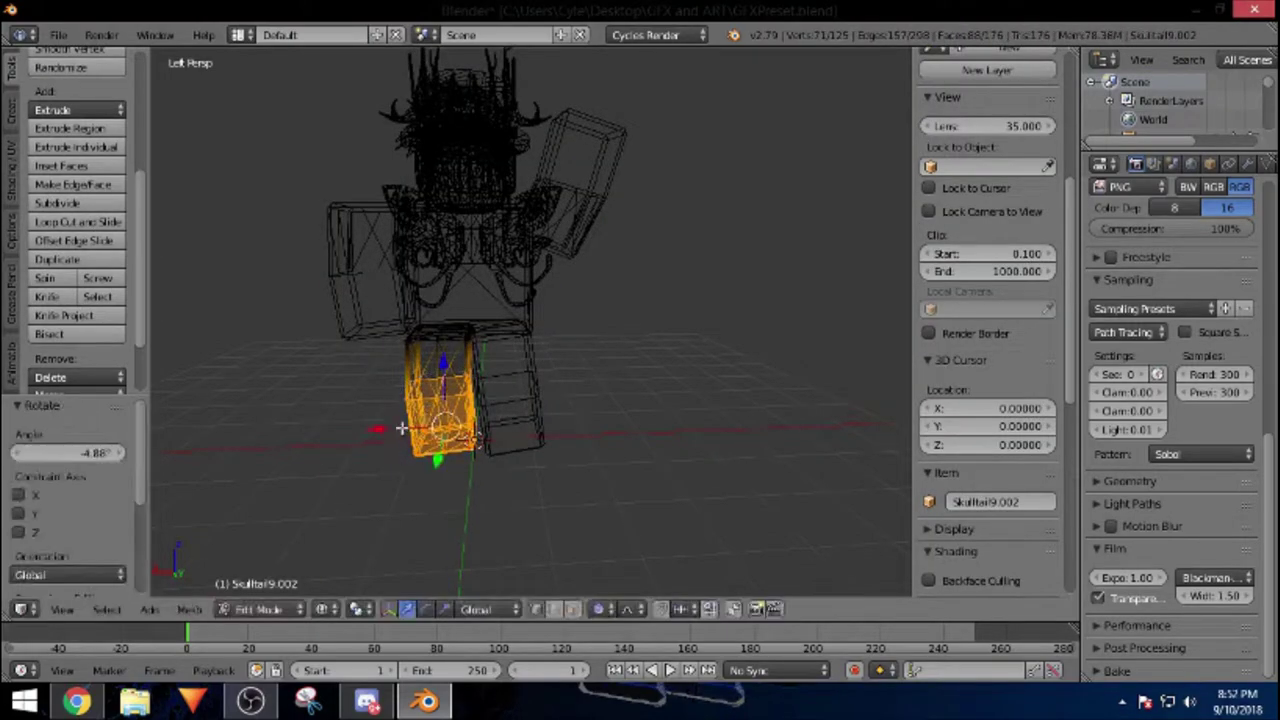
key(ctrl+z)
key(g)
key(x)
click(338, 615)
key(a)
key(z)
click(617, 435)
scroll(993, 245, down, 4)
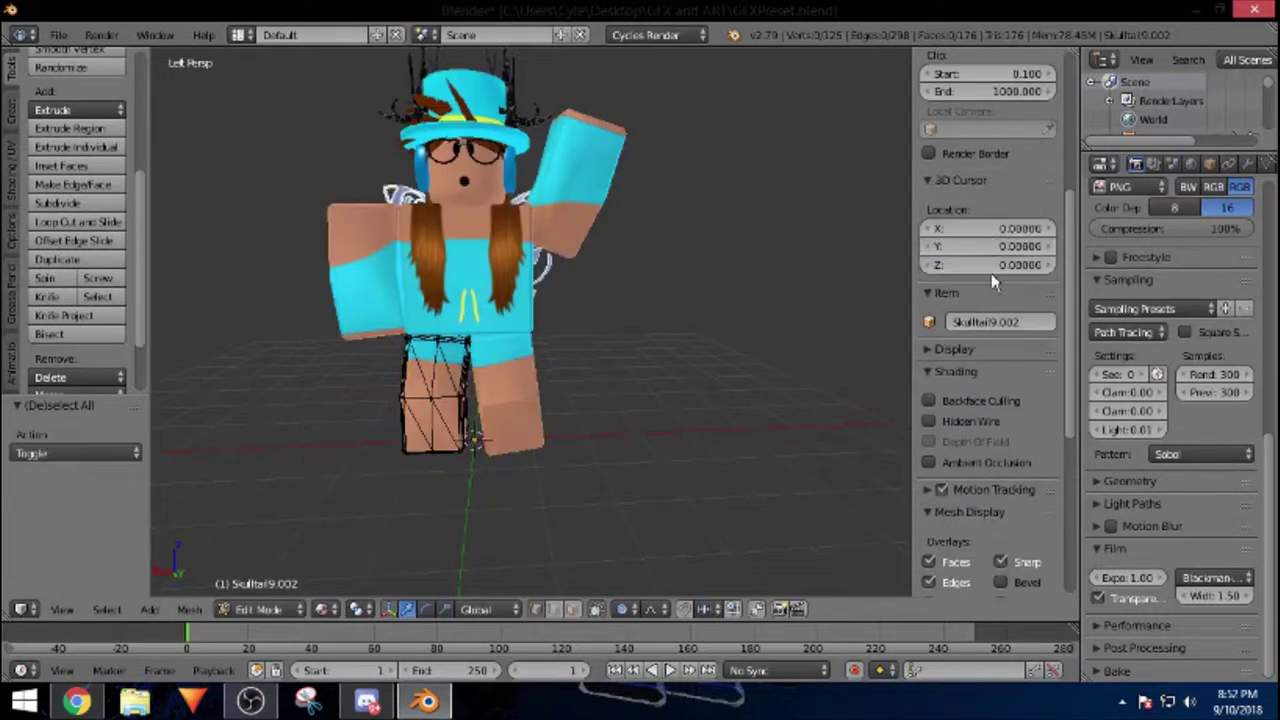
key(Tab)
- Rotate the leg slightly, adjusting its tilt from the right side and back views
key(shift+f)
key(Tab)
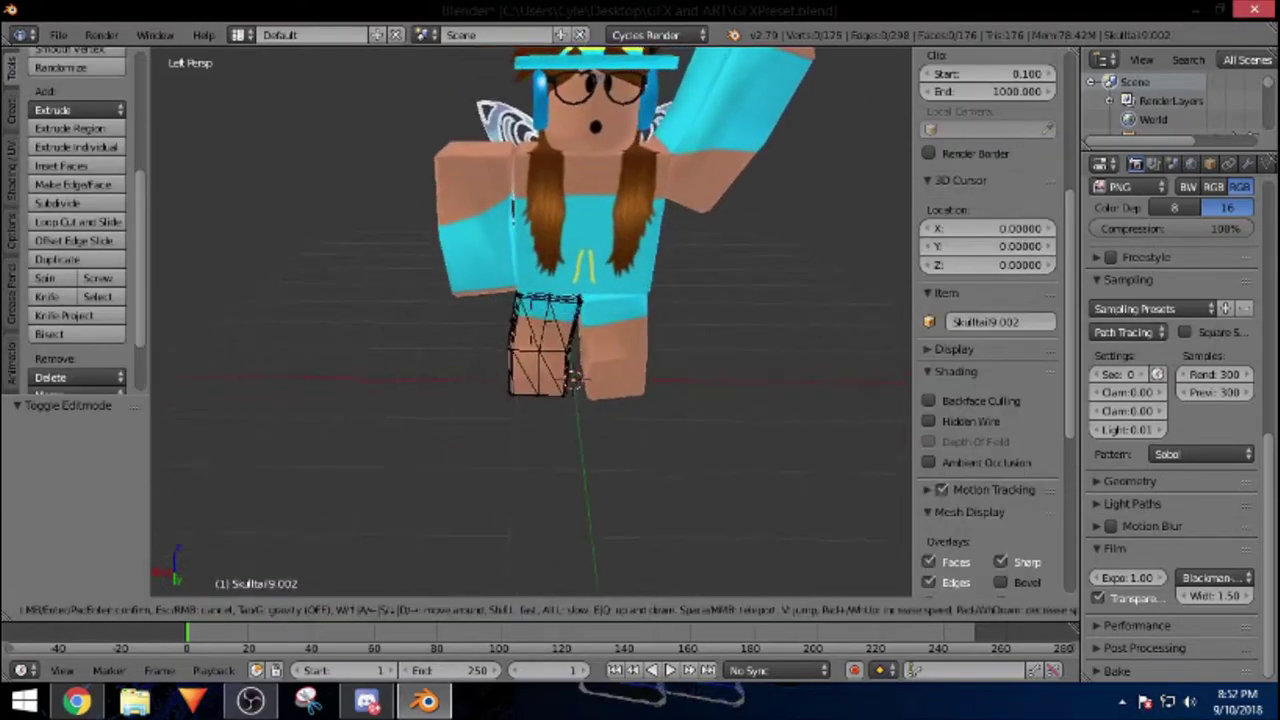
key(Escape)
key(z)
key(v)
key(r)
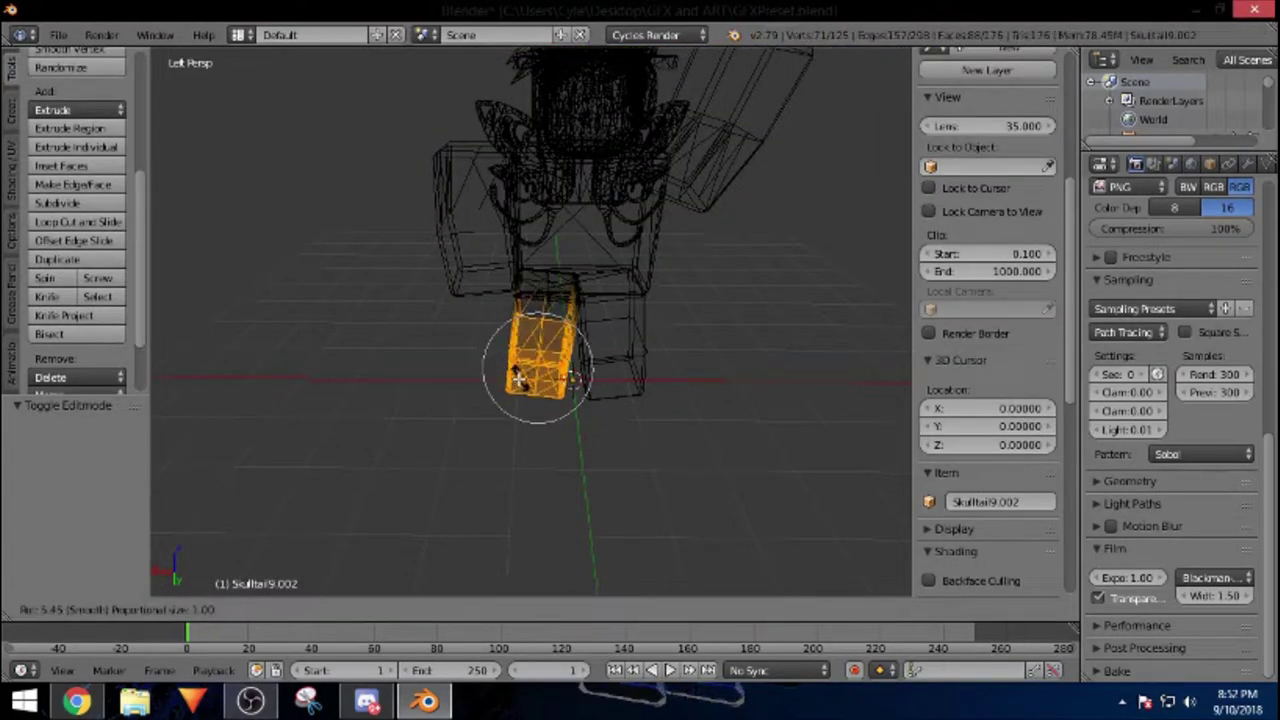
click(606, 389)
key(z)
key(KP_3)
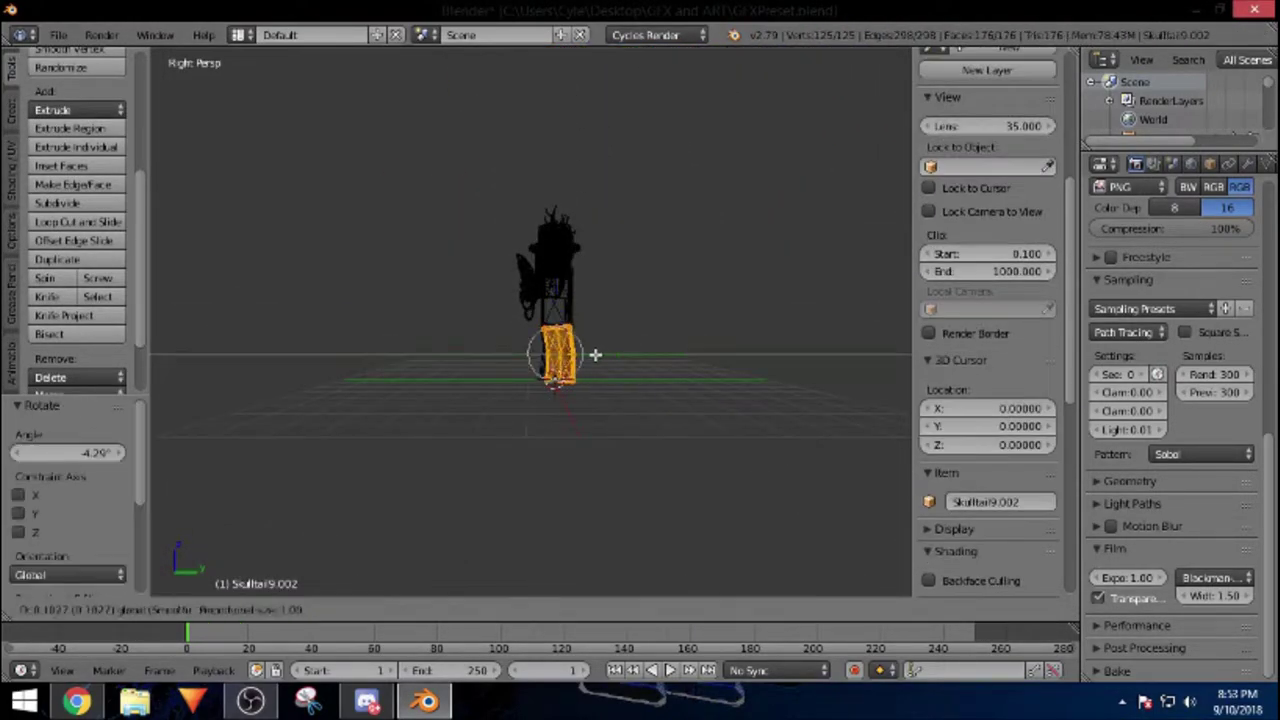
key(alt+z)
key(Tab)
key(ctrl+KP_1)
key(a)
key(shift+f)
key(s)
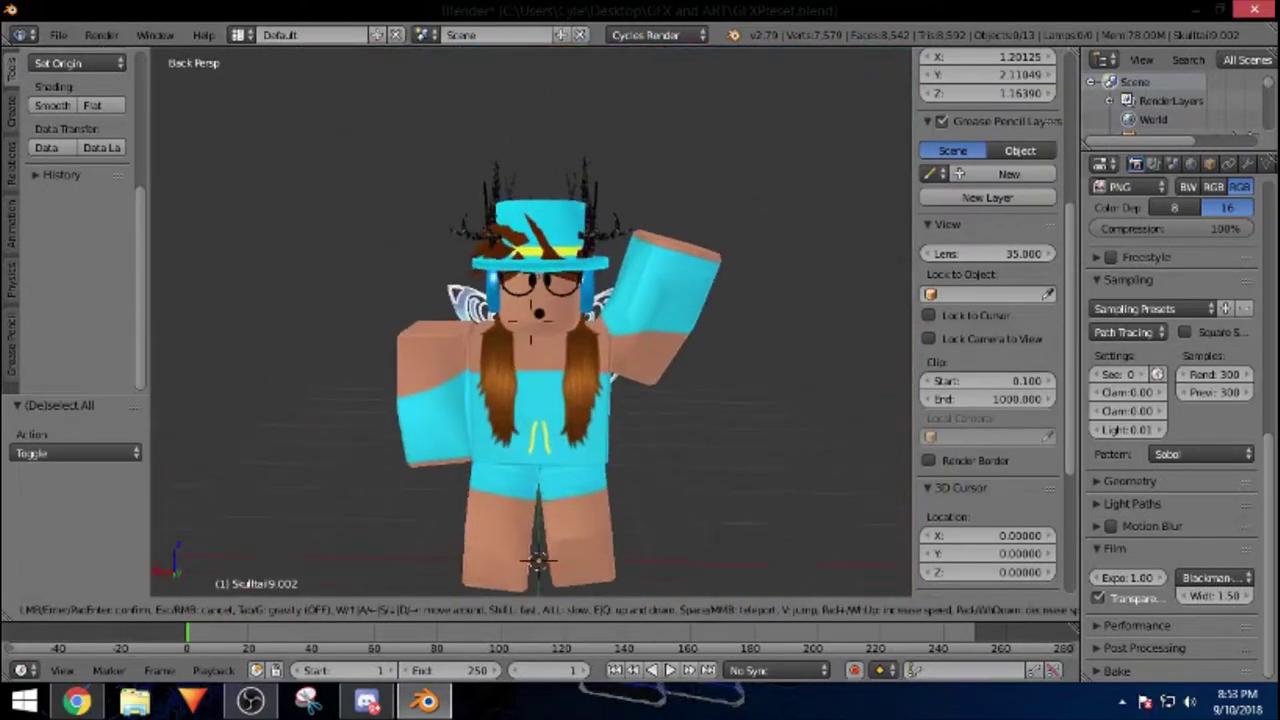
key(Return)
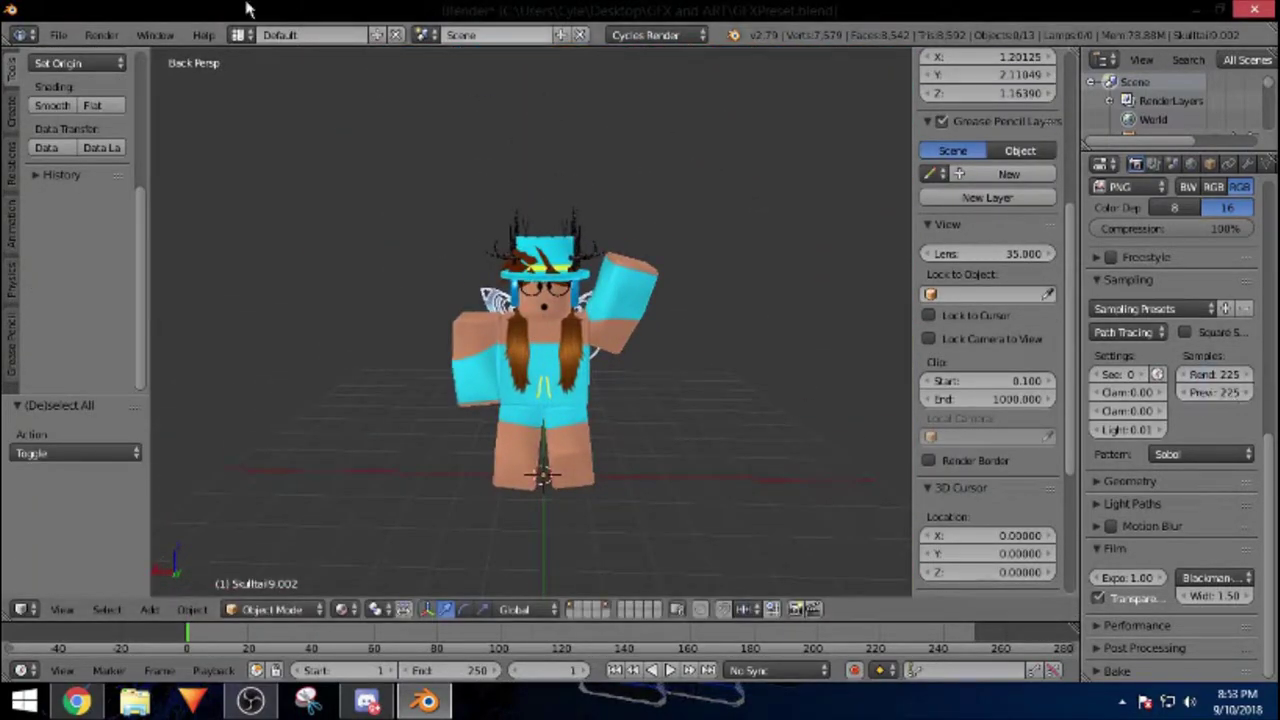
- Add a camera aligned to the view that frames the whole posed character
key(shift+a)
click(474, 403)
key(KP_0)
key(shift+f)
key(s)
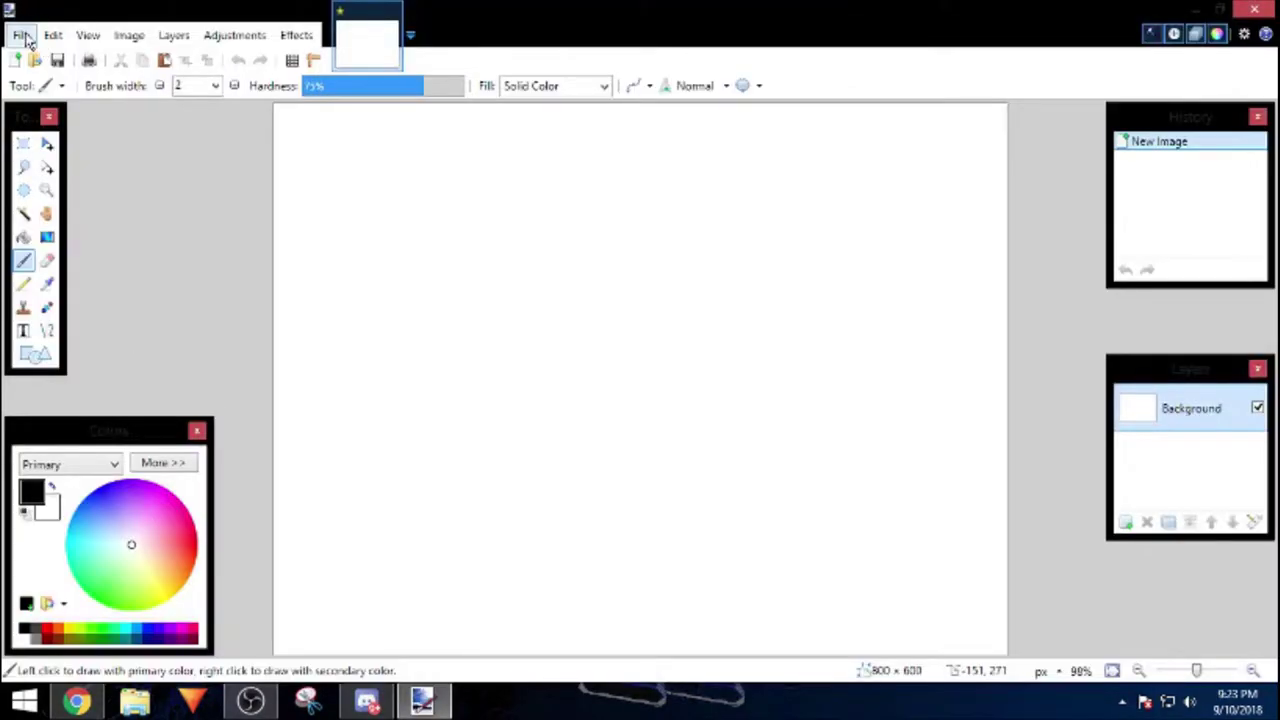
- Open SpeedGFX.png from the GFX and ART > MyRenders folder
click(22, 36)
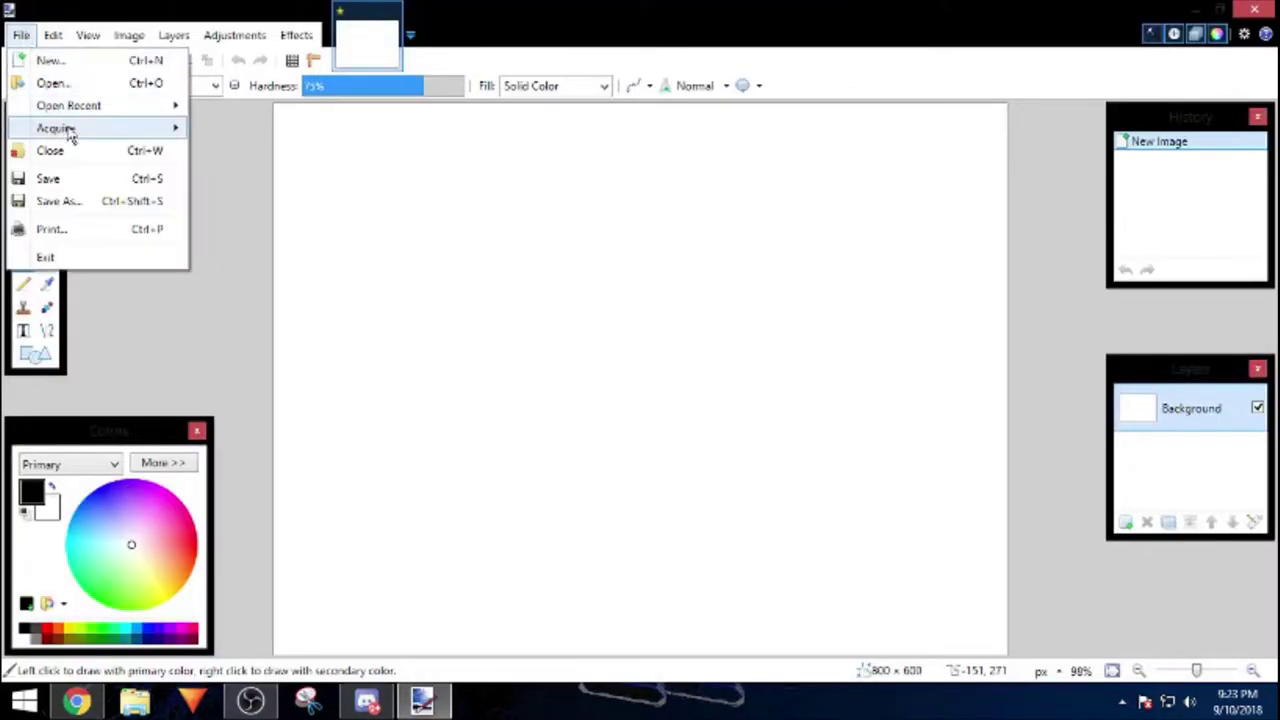
click(82, 86)
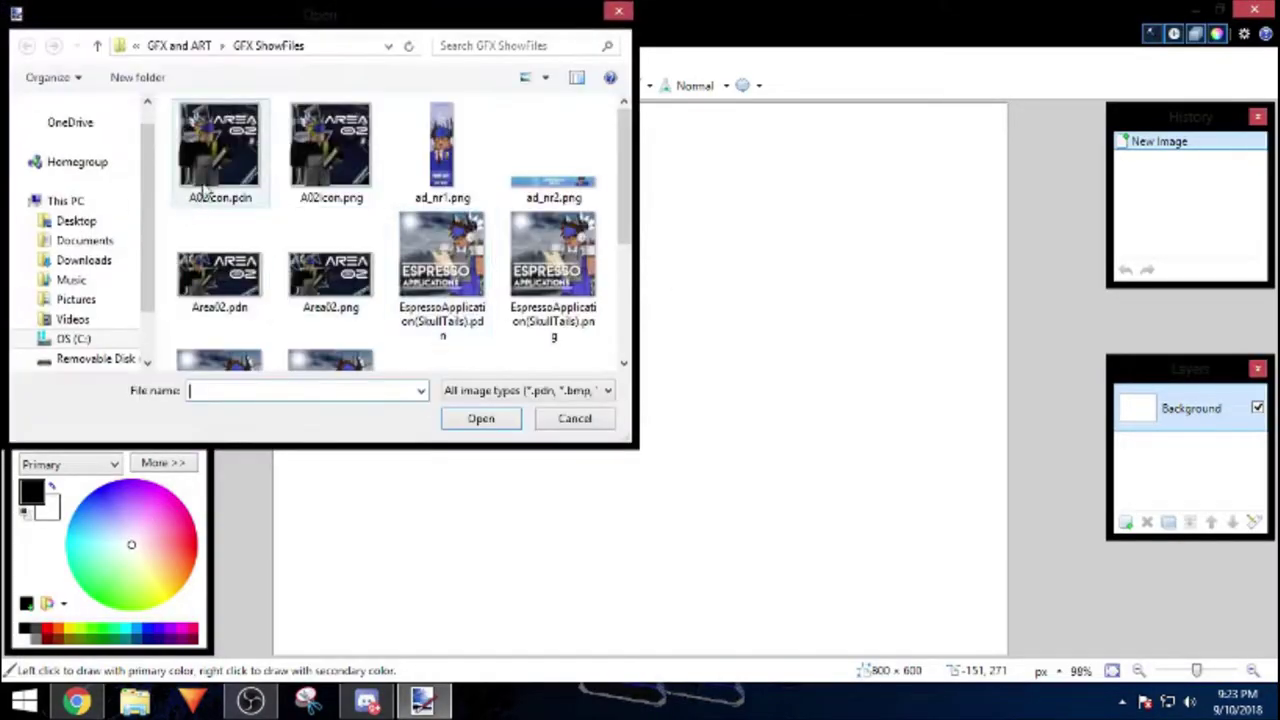
click(185, 46)
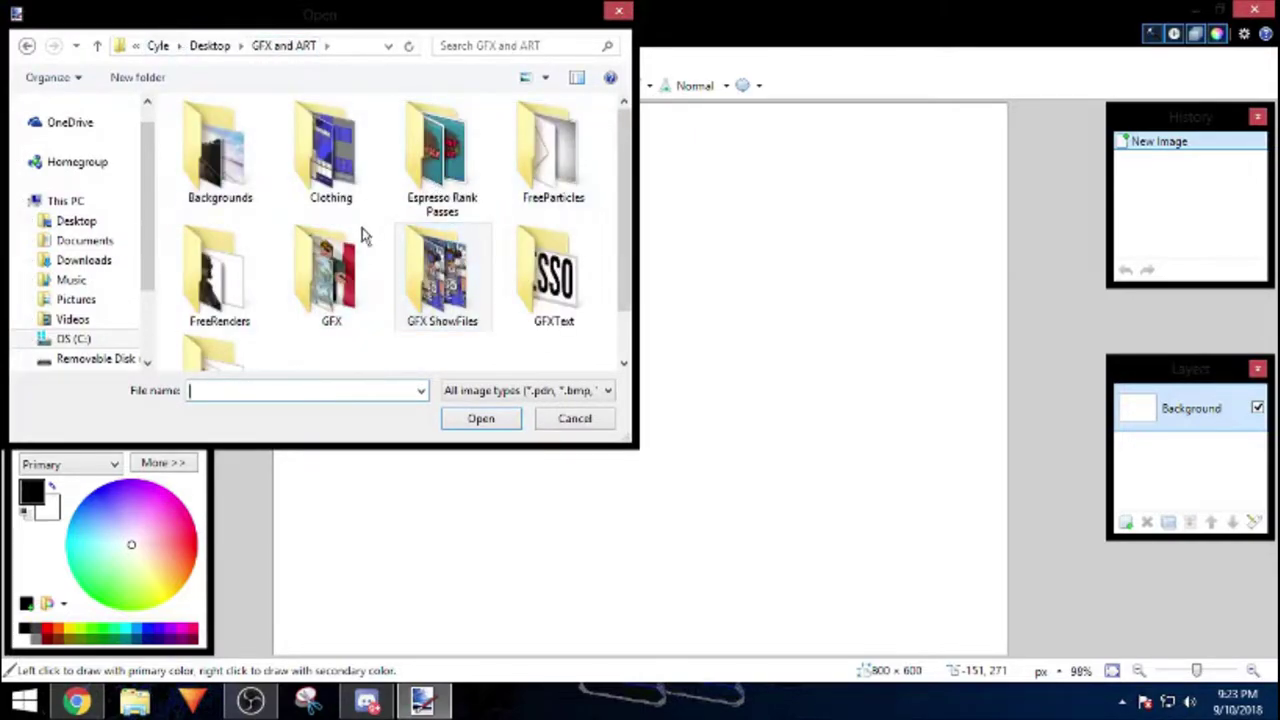
double_click(192, 360)
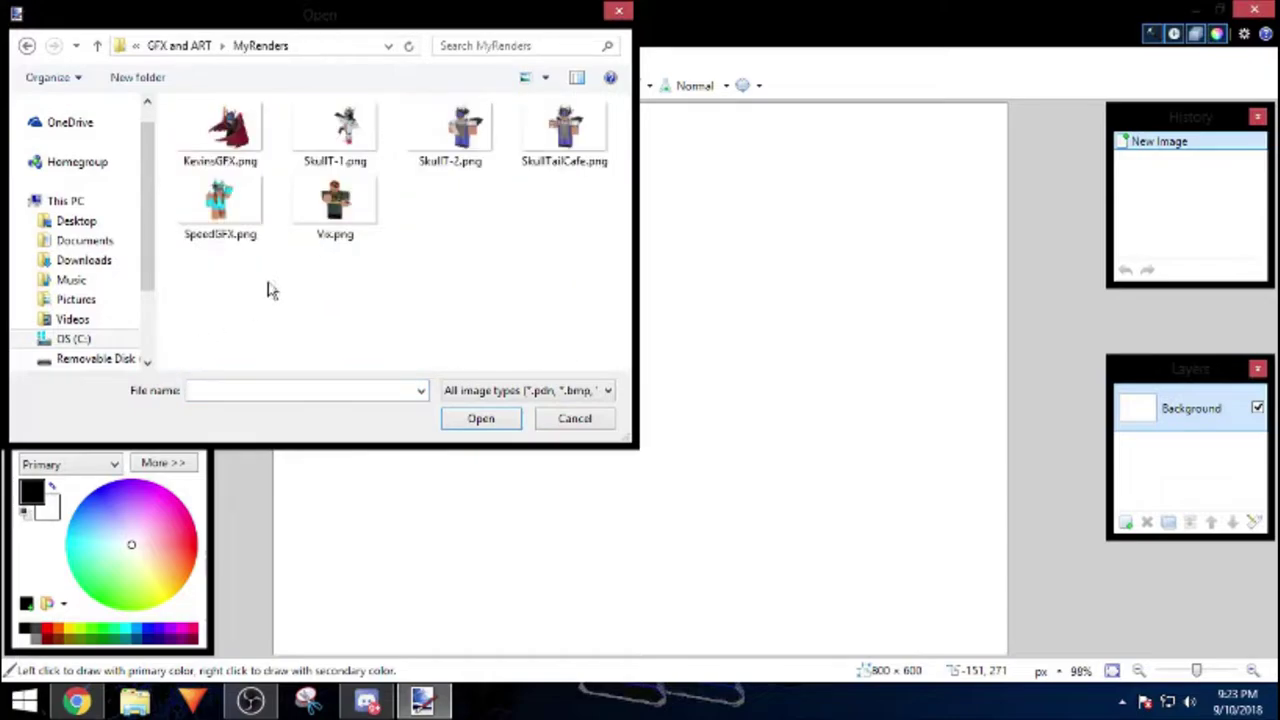
double_click(227, 203)
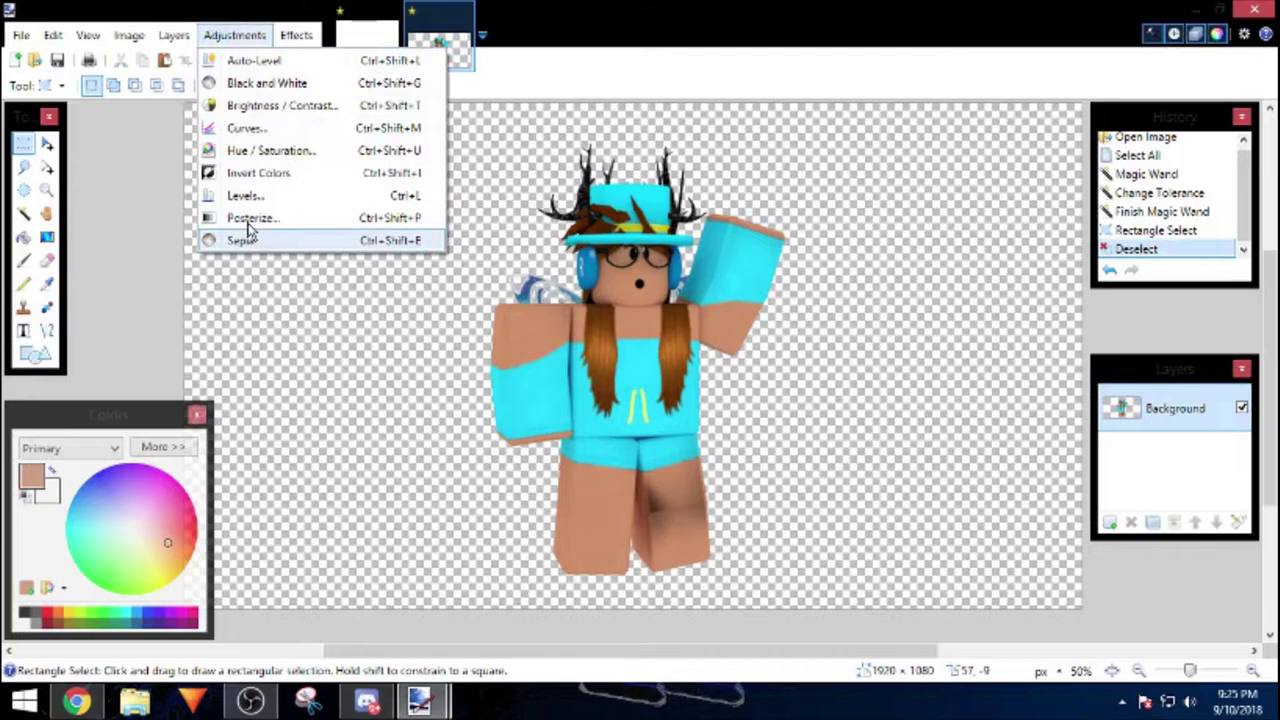
- Brighten the render with Levels by lowering the input white level
click(245, 195)
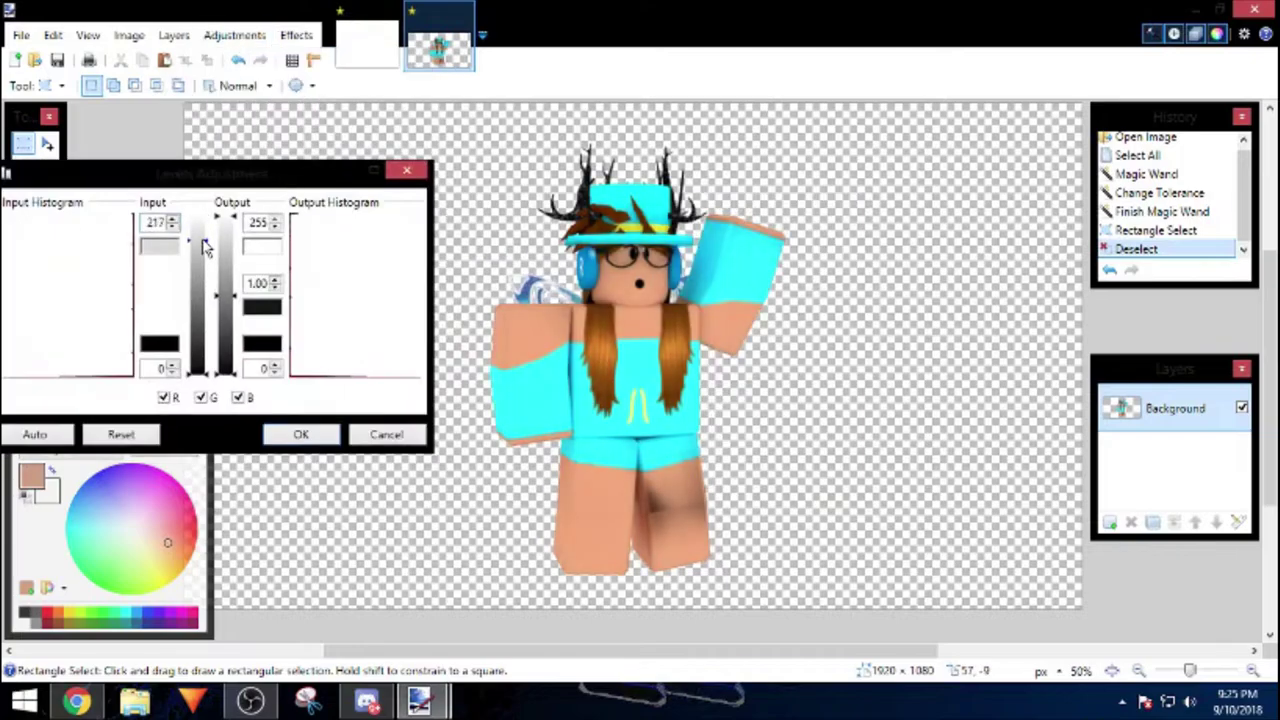
drag(208, 245, 208, 262)
click(297, 434)
- Place a beach image from Backgrounds behind the avatar, stretched to fill and blurred
key(ctrl+o)
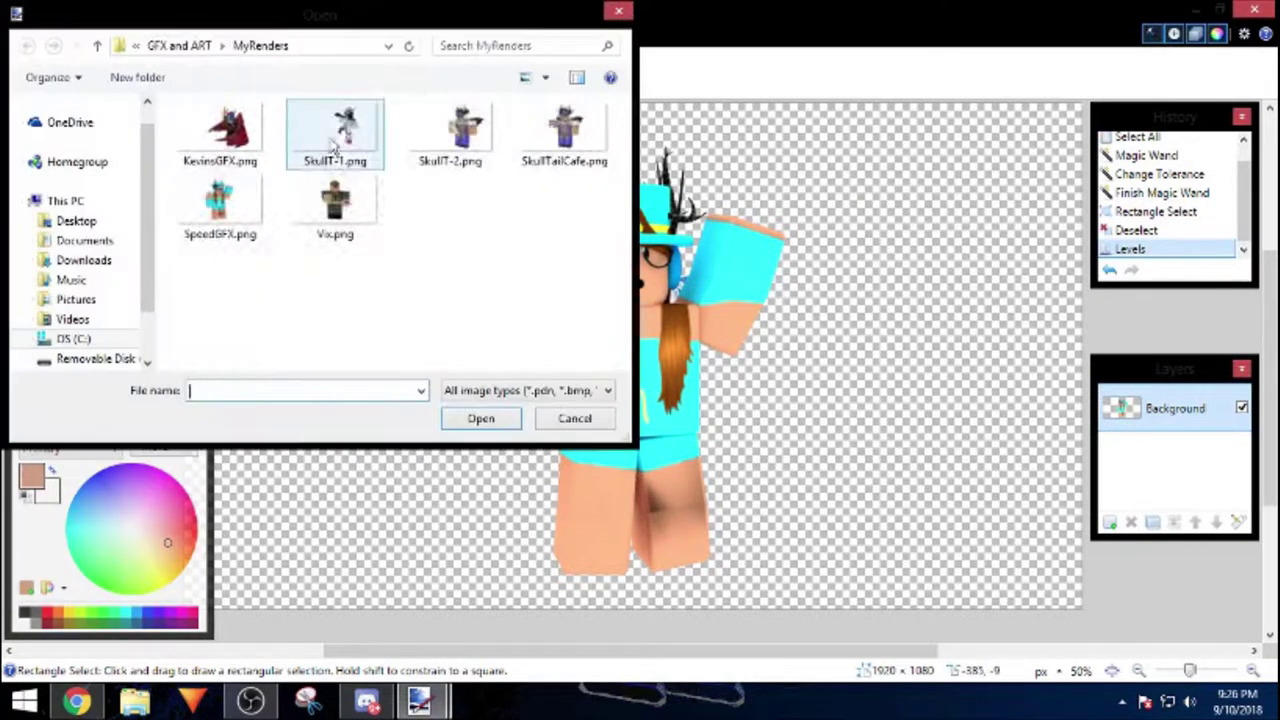
double_click(223, 134)
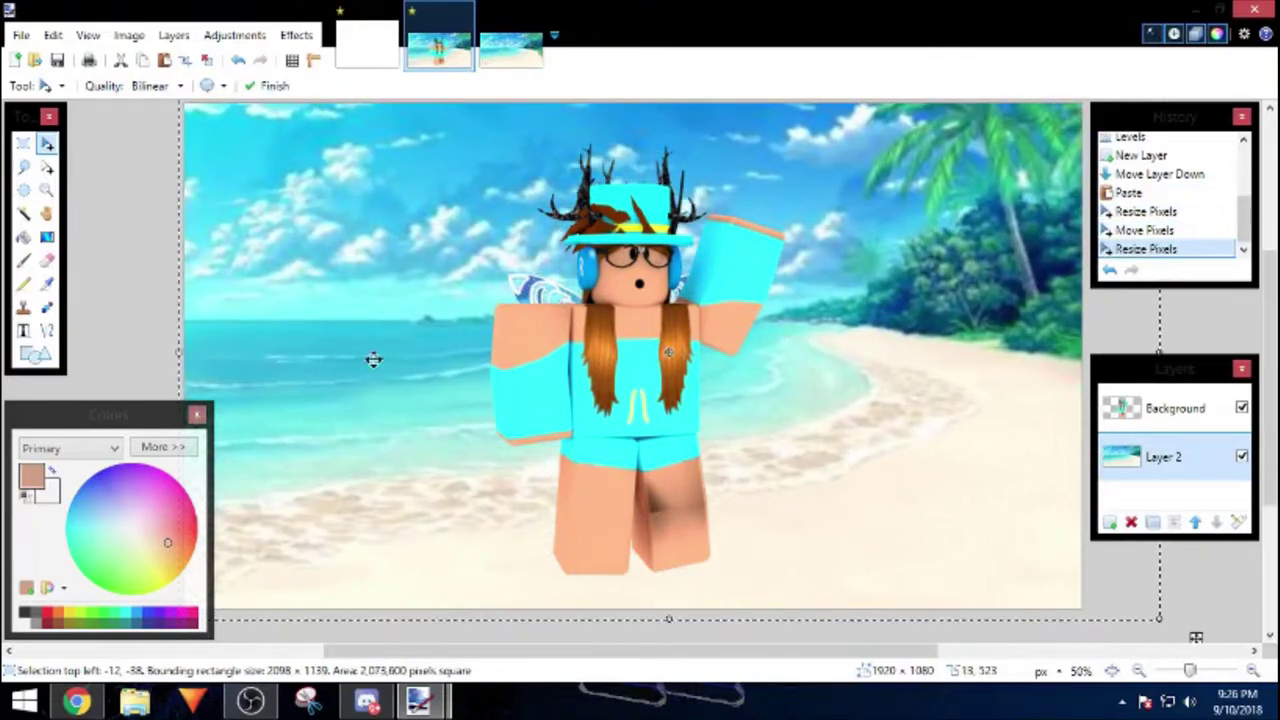
drag(373, 359, 700, 343)
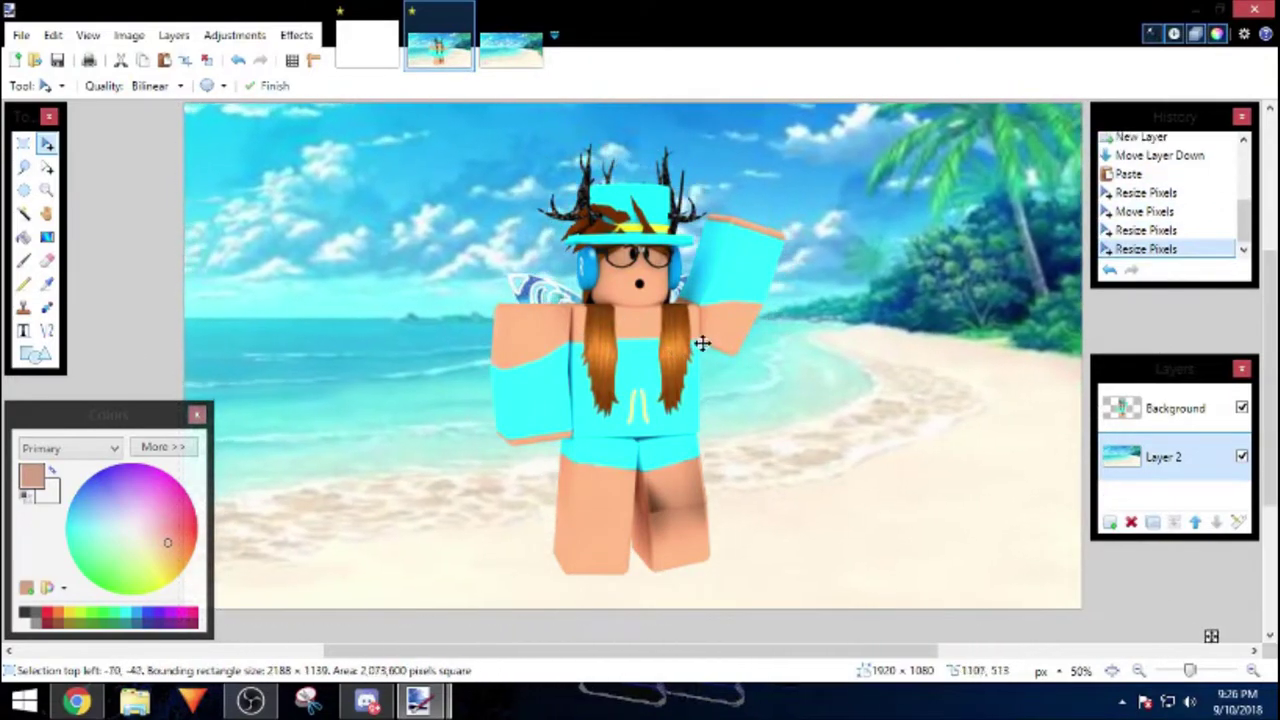
click(297, 34)
click(400, 103)
click(666, 383)
key(ctrl+d)
- Draw a rectangle just inside the edges and fill its interior dark translucent
key(s)
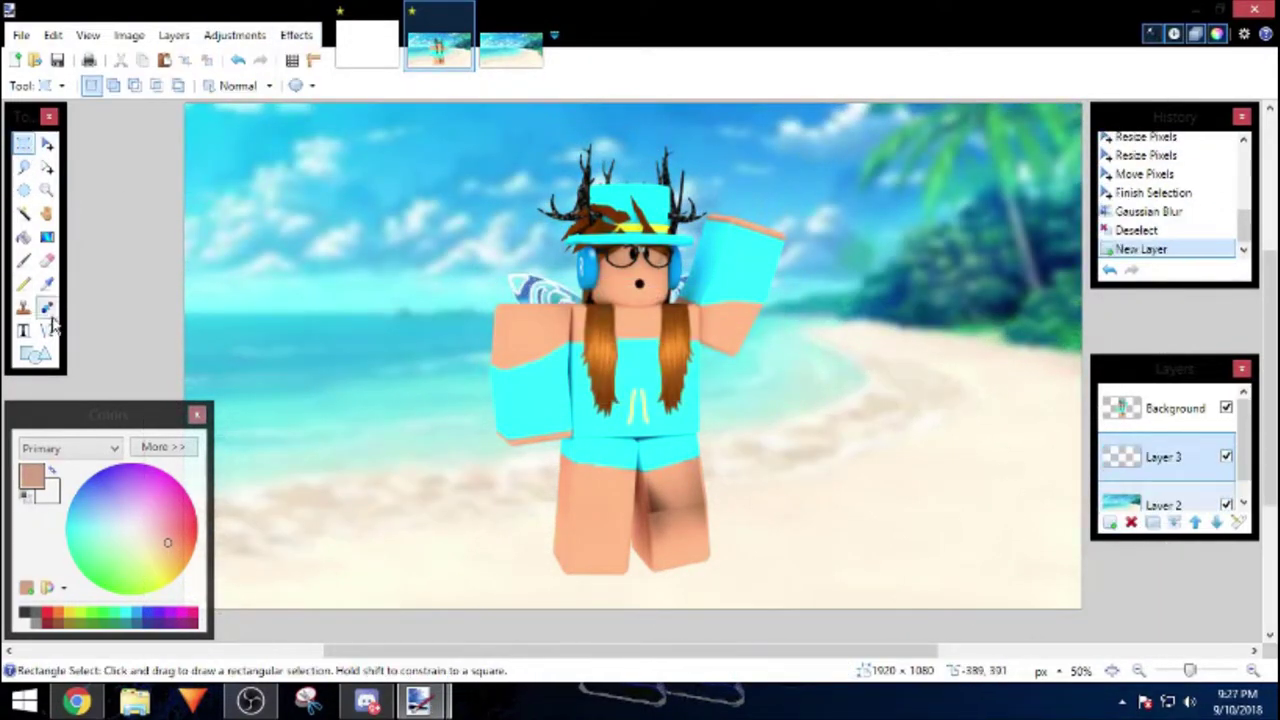
click(163, 447)
click(35, 352)
drag(198, 117, 1068, 597)
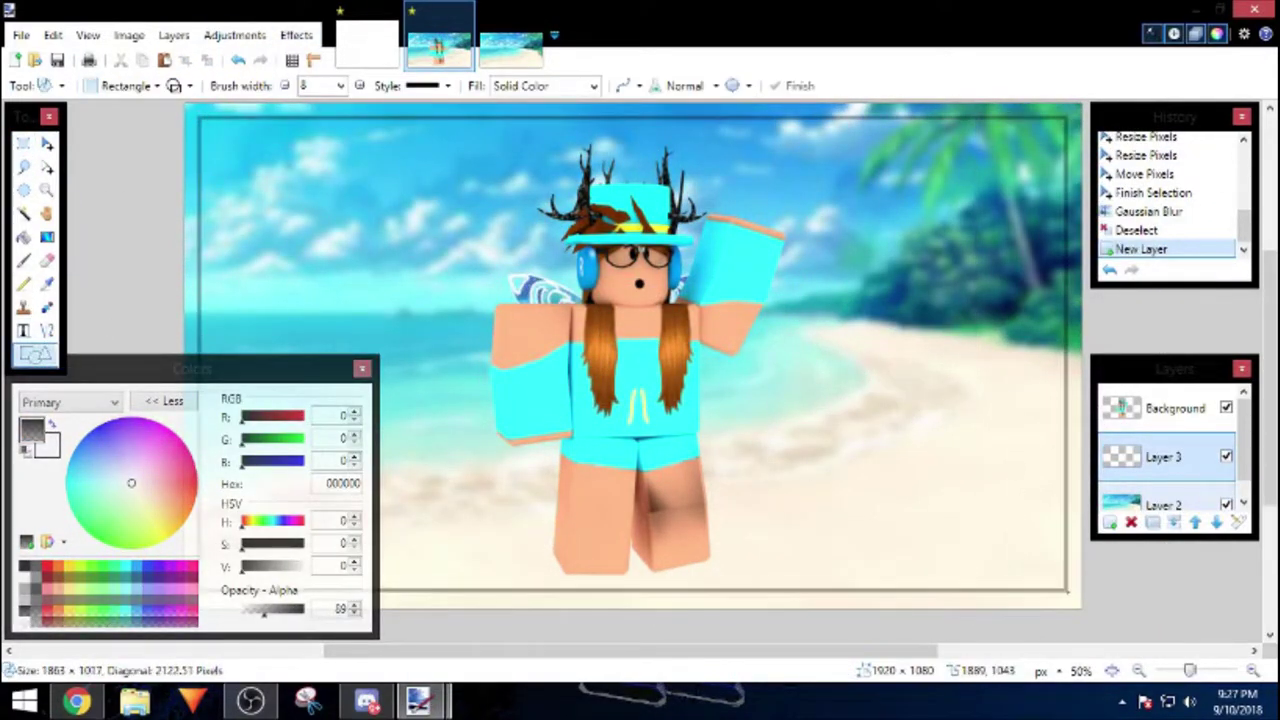
click(23, 190)
click(297, 234)
key(f)
click(833, 307)
key(ctrl+d)
- Shift the whole avatar layer toward the left
key(s)
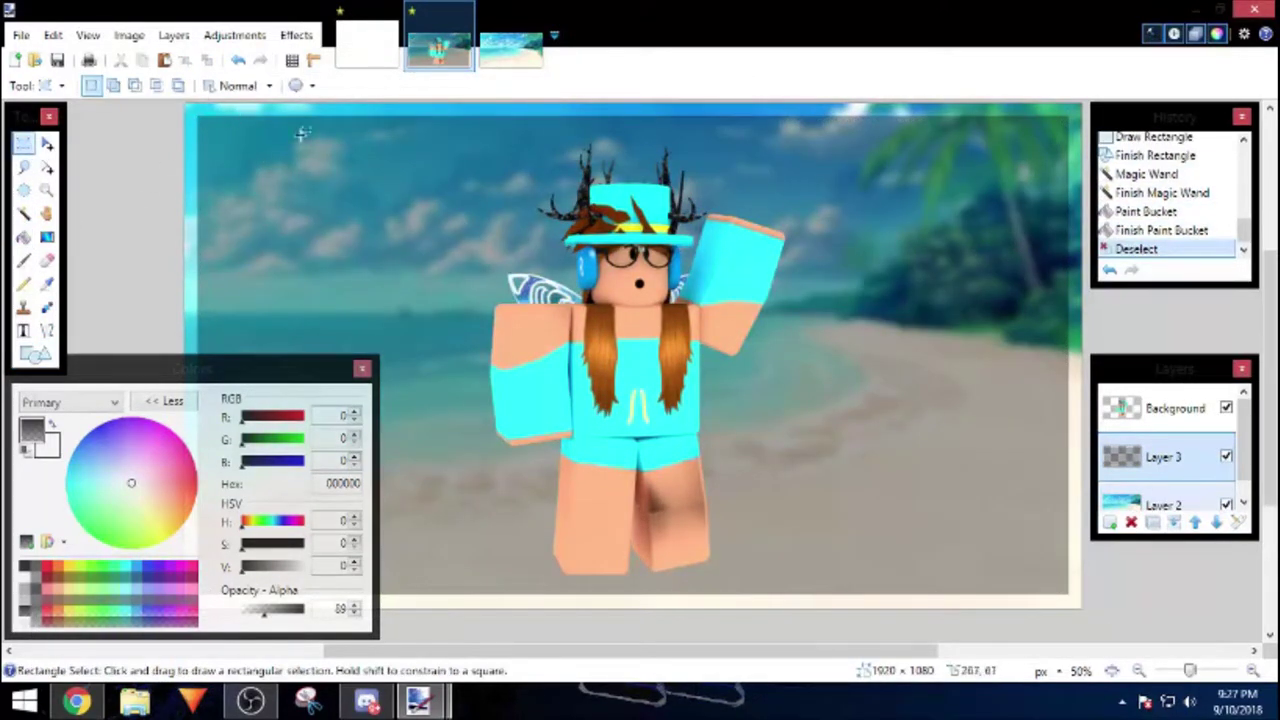
key(m)
key(ctrl+a)
drag(289, 171, 120, 175)
key(ctrl+d)
key(s)
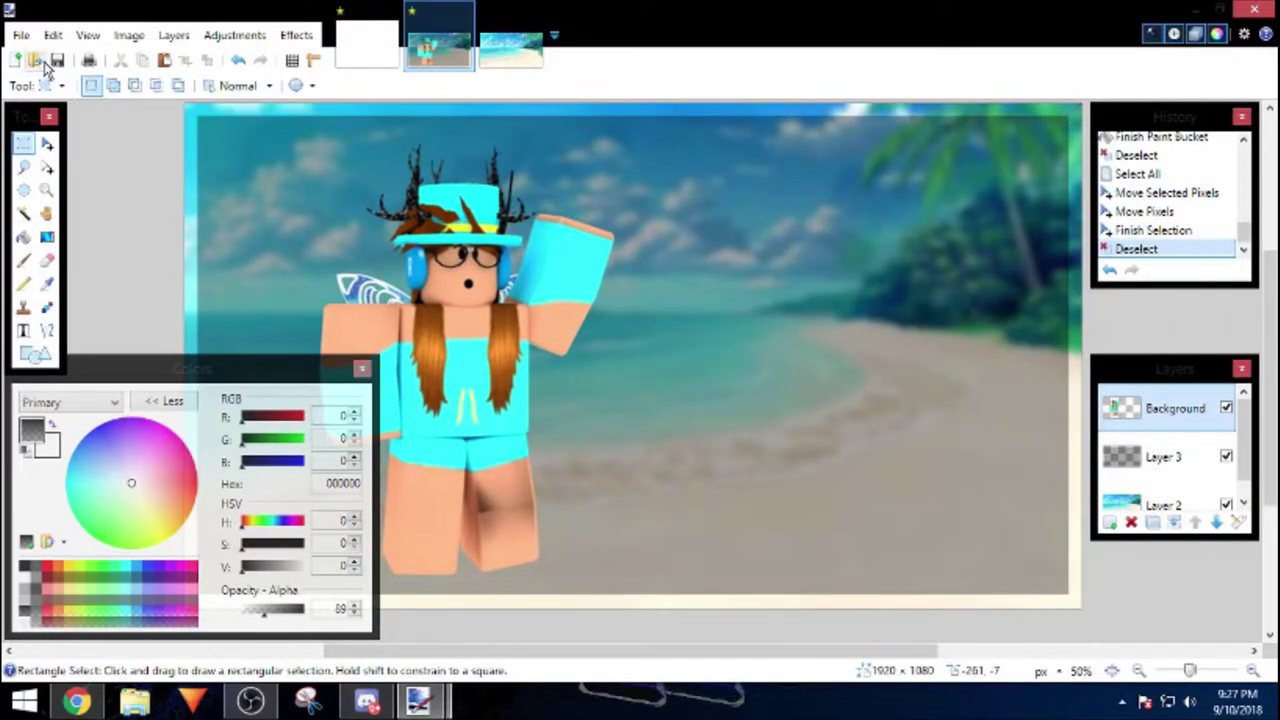
- Place a rotated, enlarged white floral swirl at bottom right, then paste another floral layer
click(35, 60)
scroll(440, 230, down, 5)
double_click(330, 265)
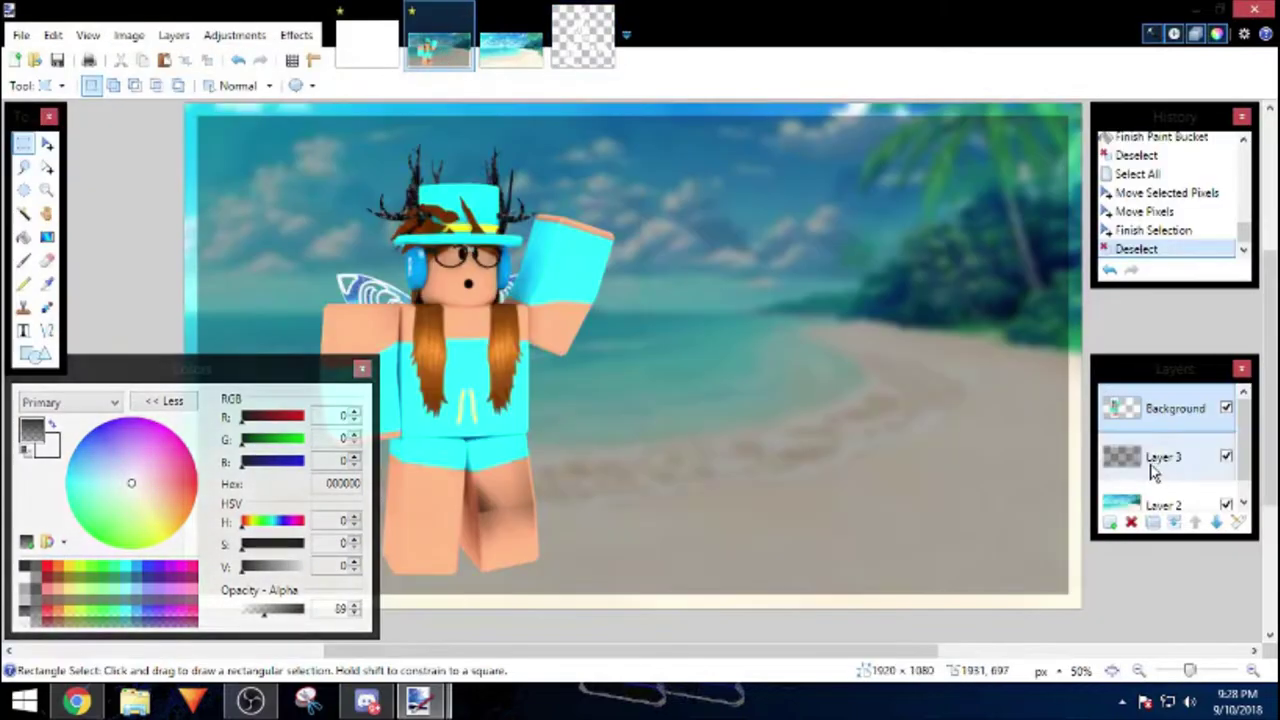
drag(293, 209, 837, 451)
right_click(1000, 590)
drag(1000, 590, 1065, 600)
drag(900, 450, 920, 460)
key(Return)
key(ctrl+shift+v)
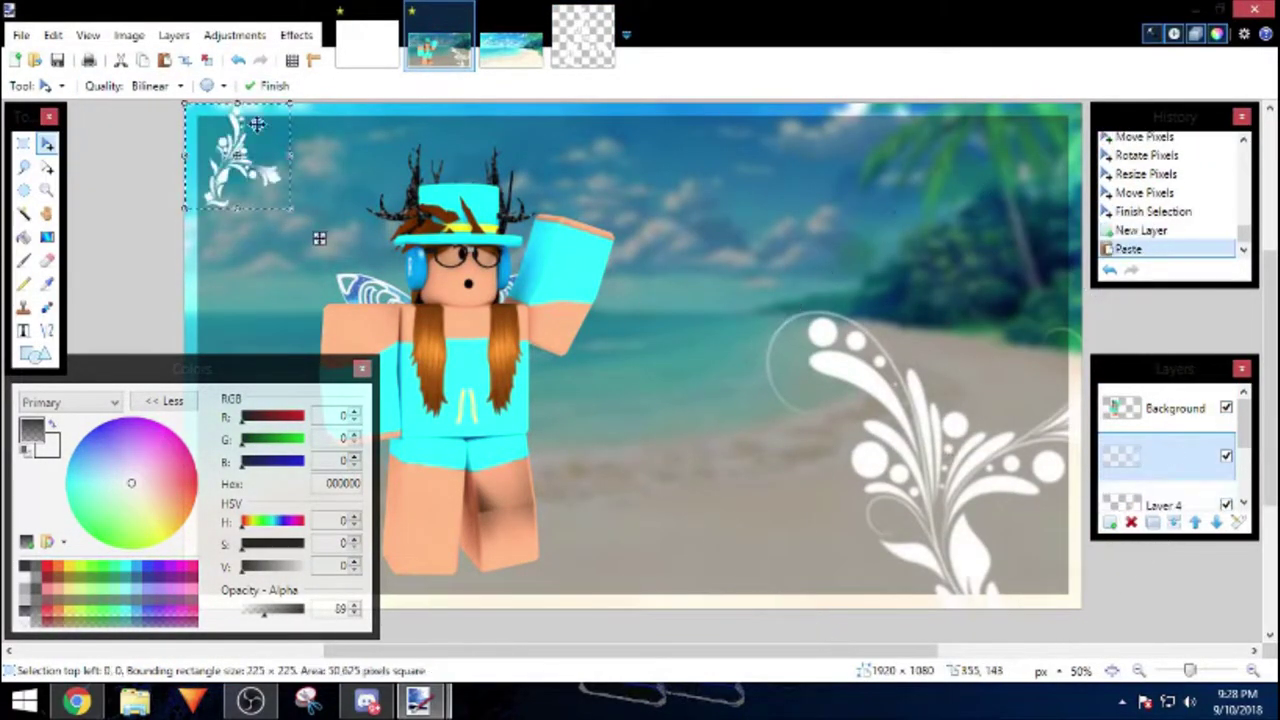
key(ctrl+o)
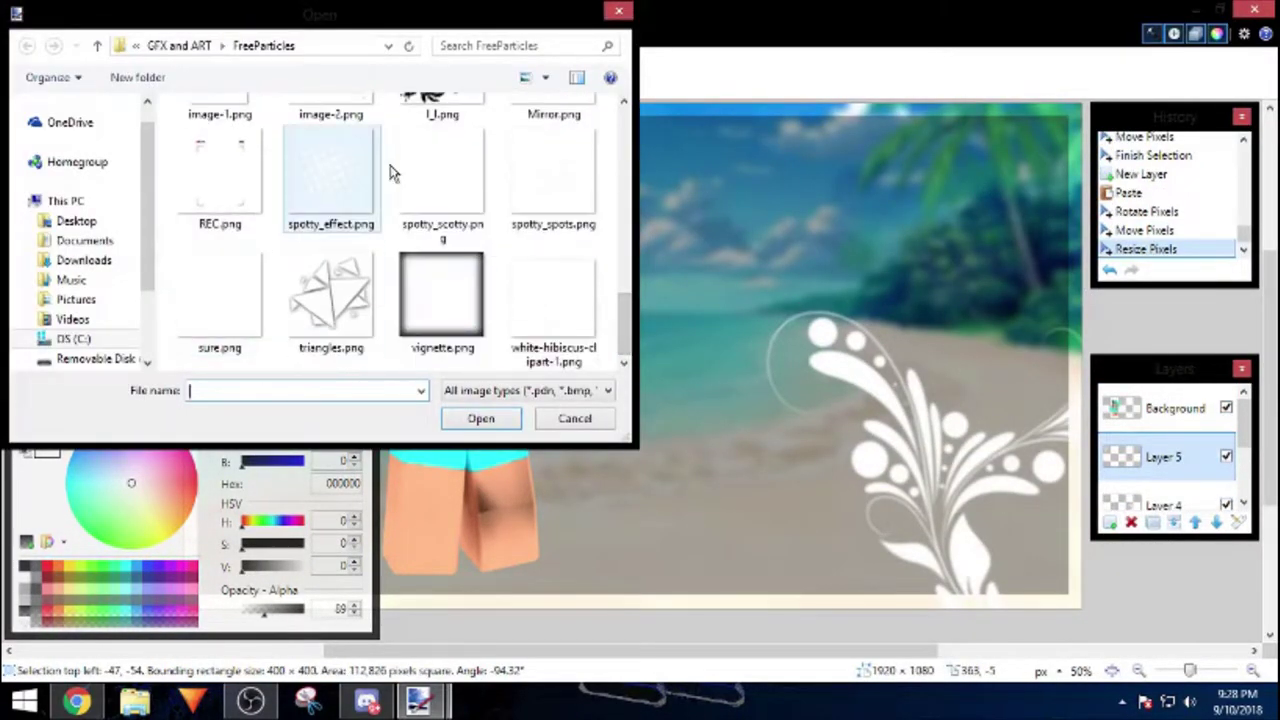
- Paste the halftone spots image behind the avatar on the beach picture, then delete that layer
double_click(385, 180)
key(ctrl+a)
key(ctrl+c)
click(438, 35)
key(ctrl+shift+v)
drag(370, 253, 563, 429)
key(Return)
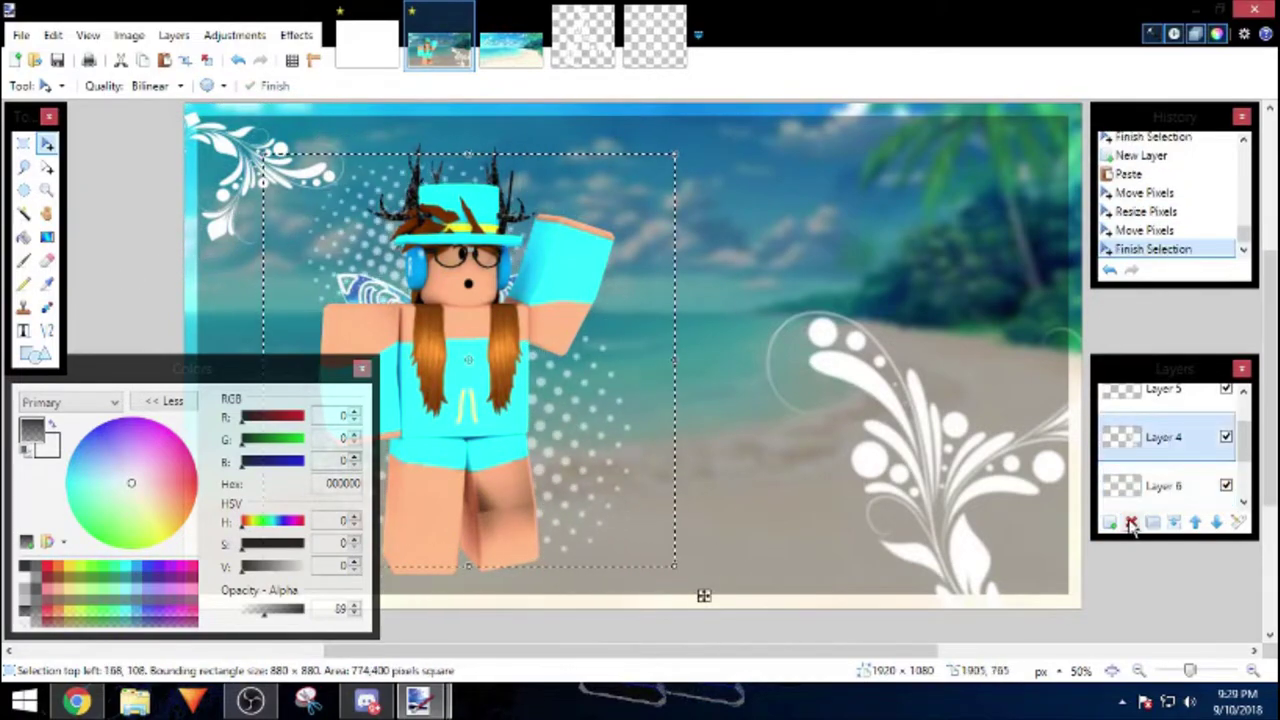
click(583, 35)
- Open triangles.png and paste the whole image into a new layer on the beach picture
key(ctrl+o)
scroll(528, 300, down, 2)
double_click(314, 305)
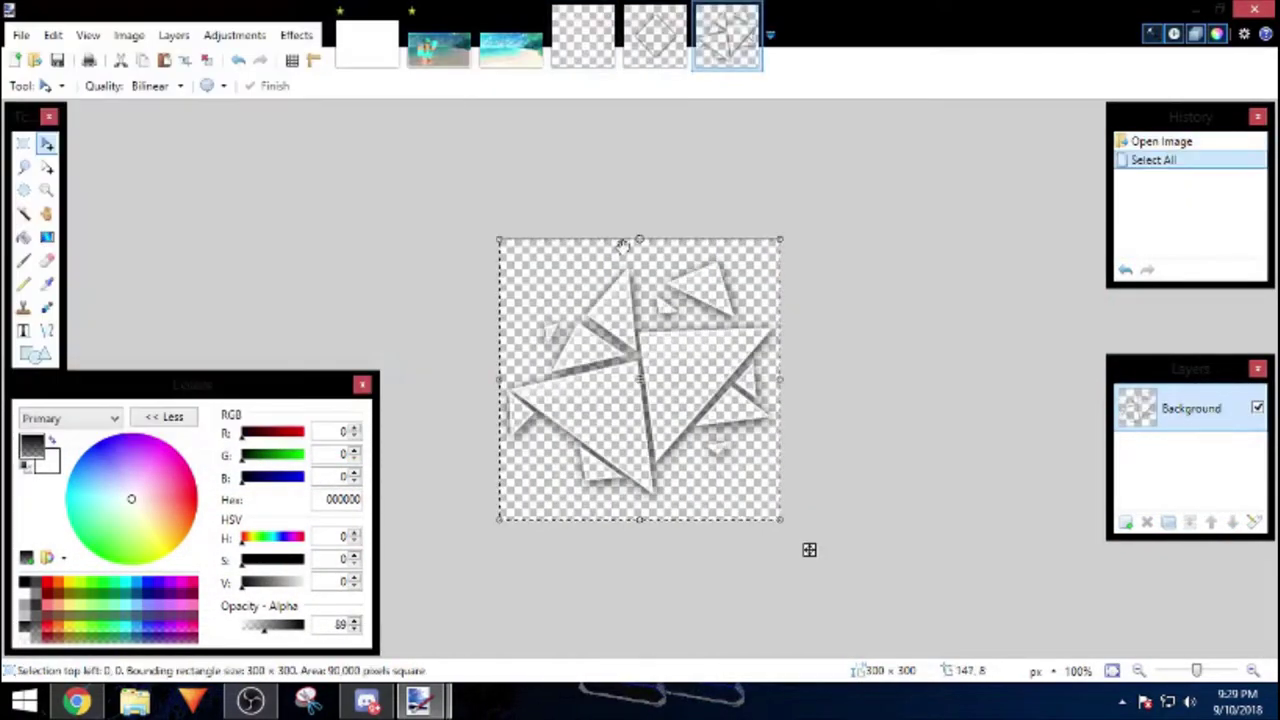
key(ctrl+a)
key(ctrl+c)
click(438, 35)
key(ctrl+shift+v)
- Move the triangles layer down and enlarge the triangles behind the avatar
mouse_move(243, 143)
mouse_down()
mouse_move(1005, 514)
mouse_move(300, 545)
mouse_up()
double_click(1216, 522)
click(1195, 522)
drag(190, 368, 955, 80)
drag(420, 460, 636, 234)
key(Return)
- Copy the diamond frame image and paste it enlarged around the avatar
click(655, 35)
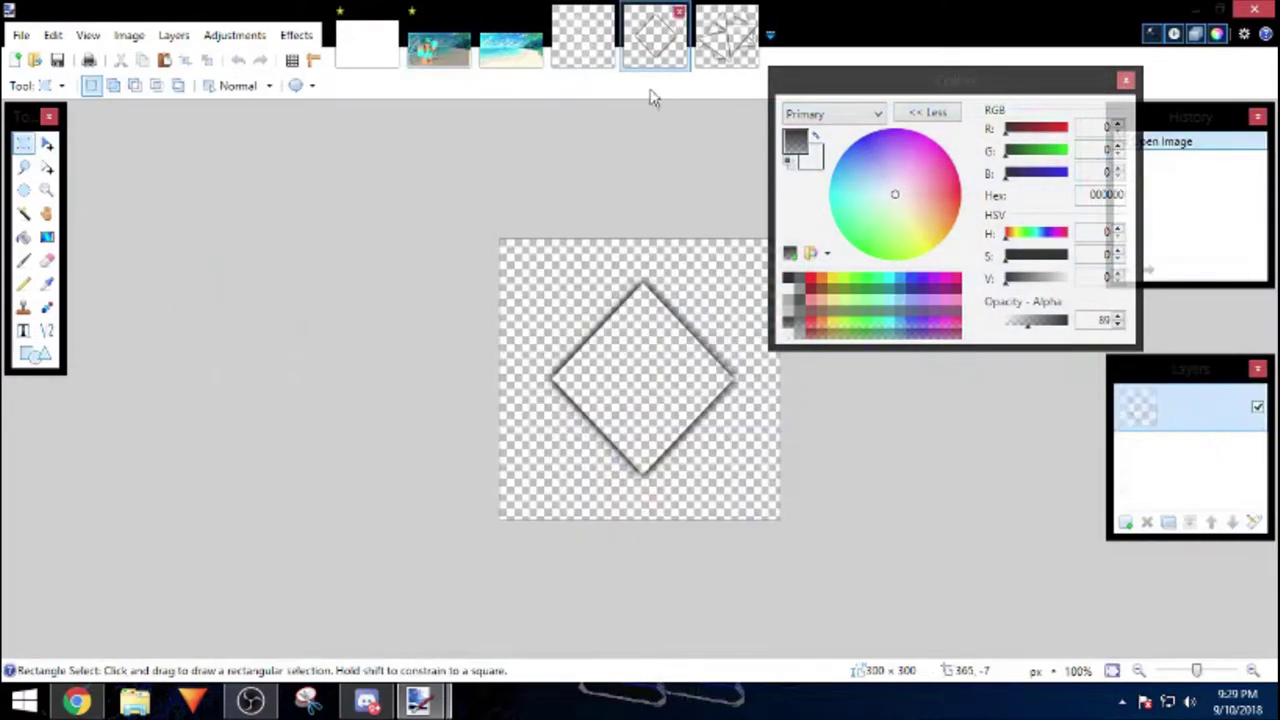
click(438, 35)
click(173, 35)
click(228, 176)
click(655, 35)
key(ctrl+a)
key(ctrl+c)
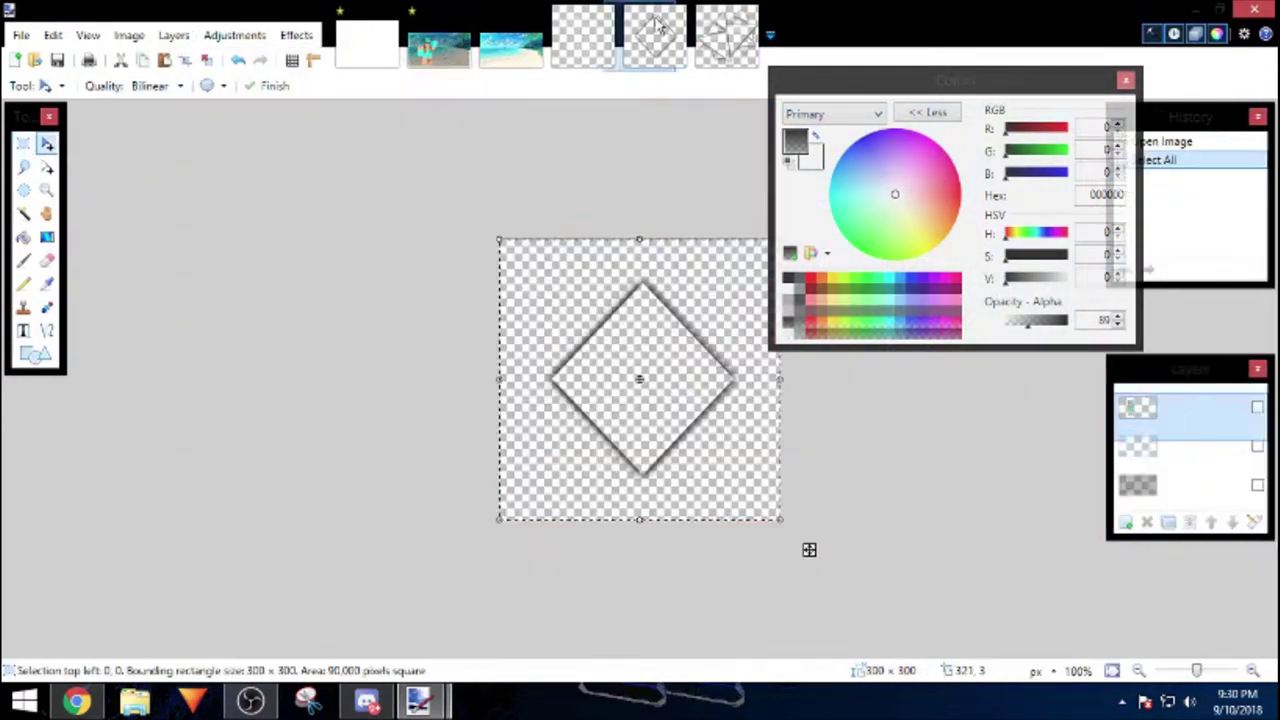
click(438, 35)
key(ctrl+v)
drag(731, 363, 160, 202)
- Paint cyan 7FFFFF strokes around the avatar with a width-30 brush and move that layer down
key(ctrl+d)
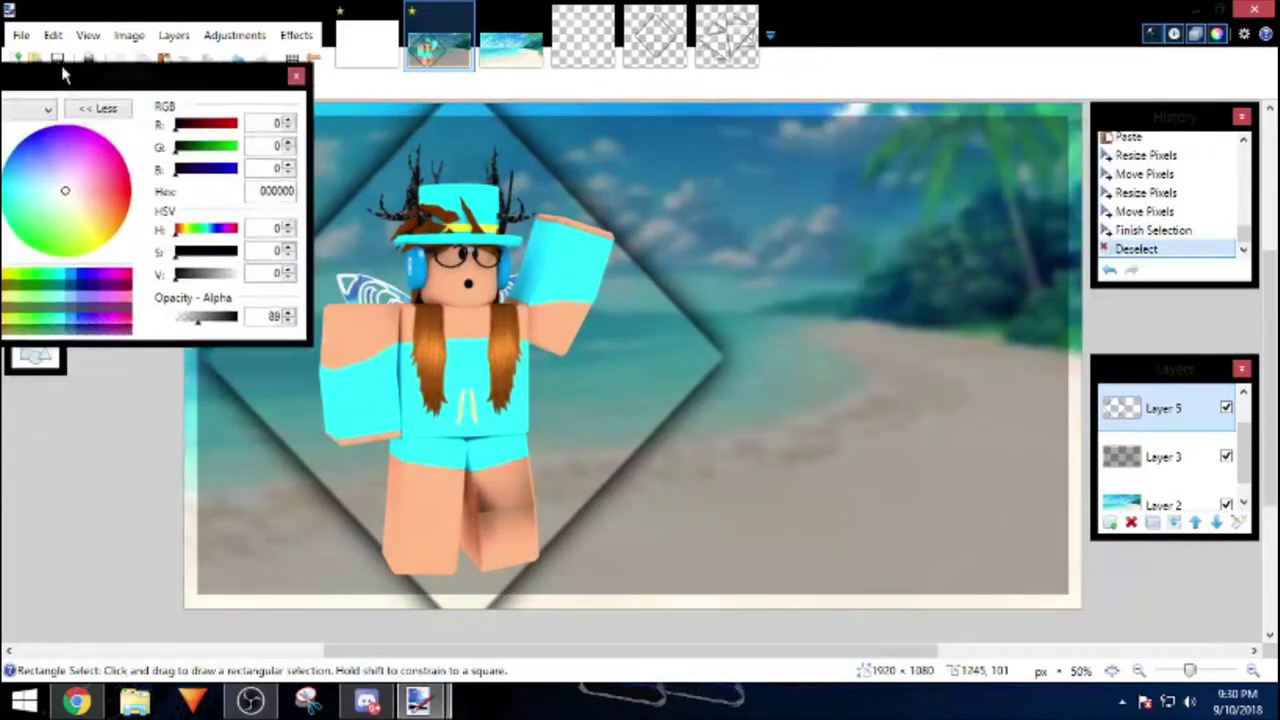
drag(955, 80, 898, 137)
click(1165, 408)
click(23, 259)
click(215, 85)
click(181, 146)
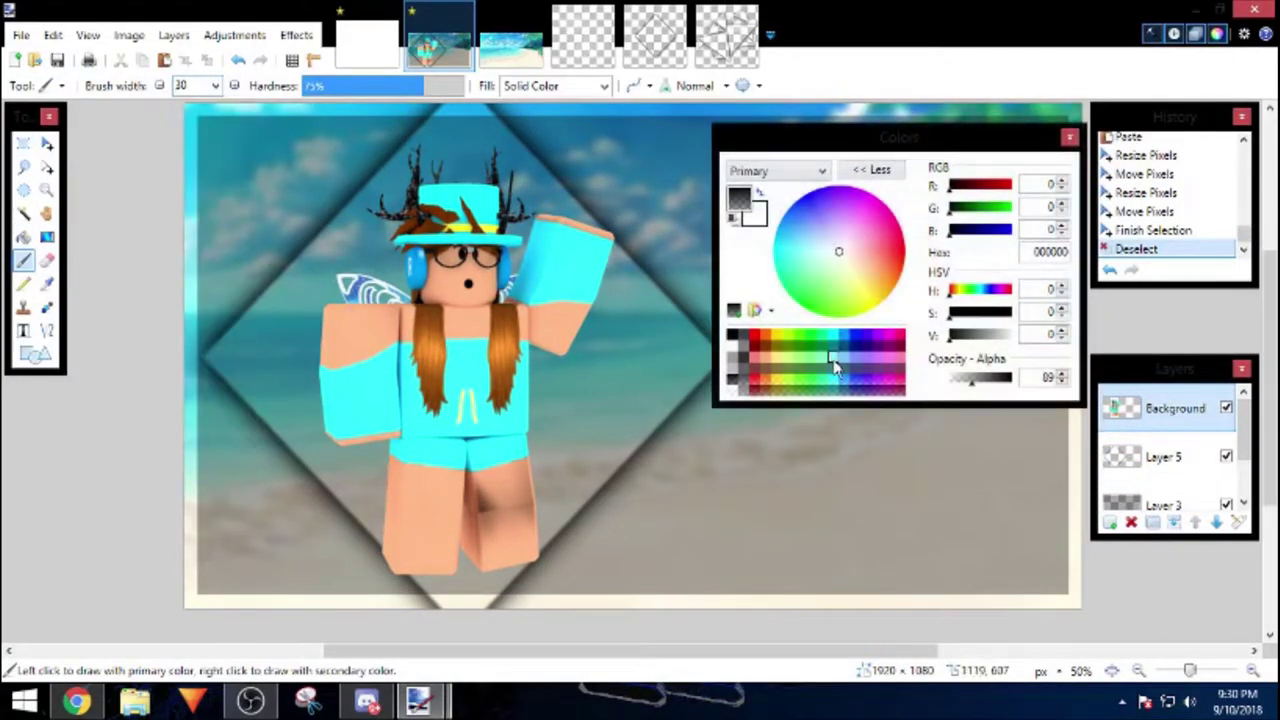
click(829, 357)
click(390, 448)
drag(390, 440, 387, 549)
key(ctrl+Page_Down)
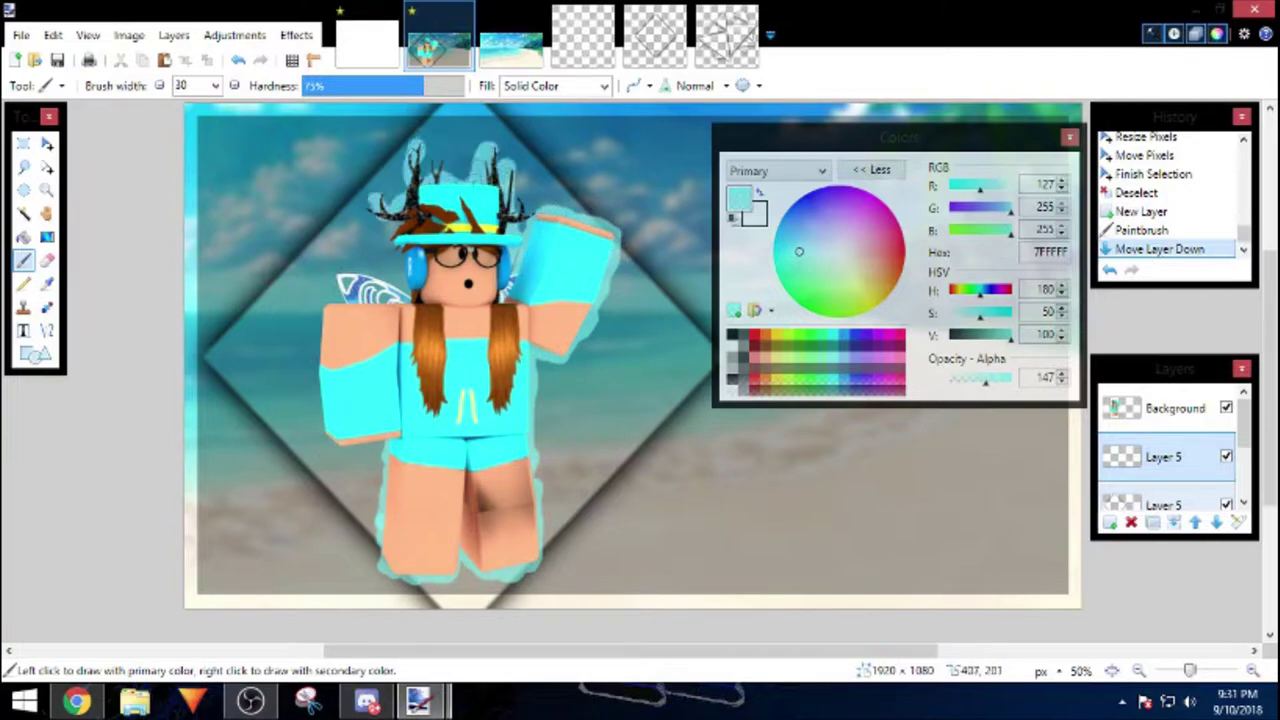
- Apply Photo Glow and a radius-32 Gaussian Blur to the cyan outline
click(360, 290)
click(296, 35)
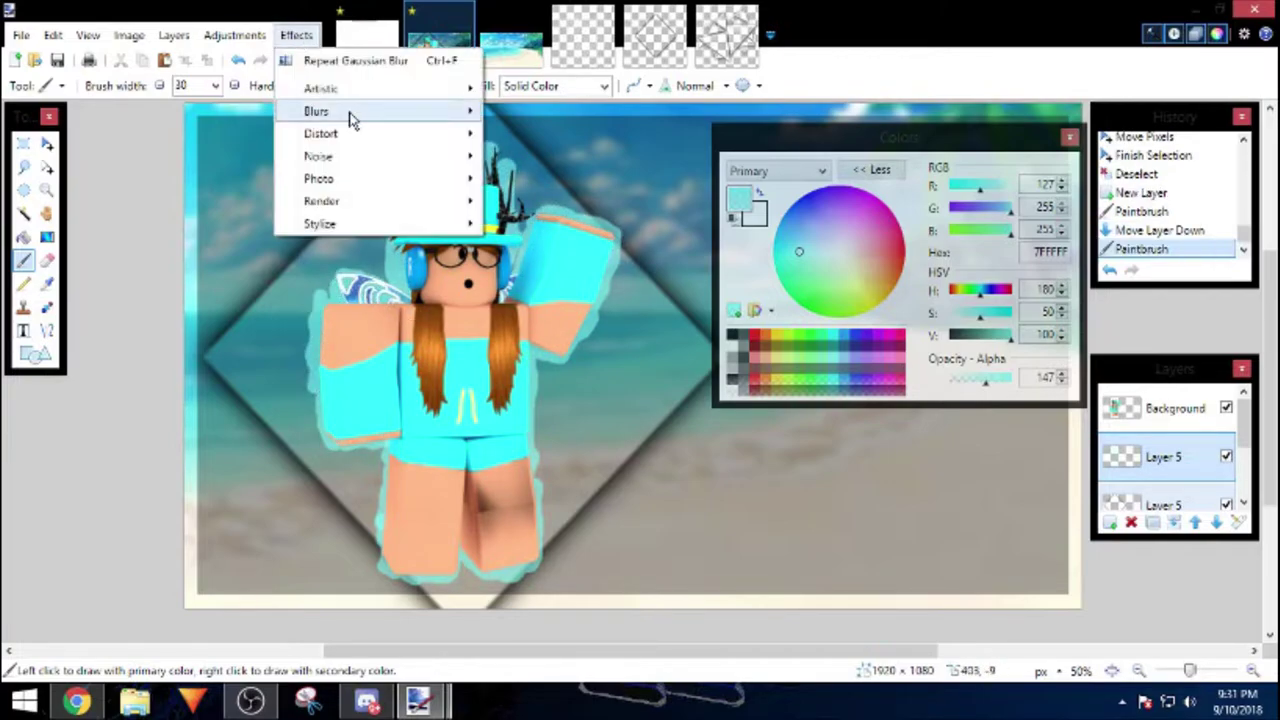
click(520, 177)
click(676, 432)
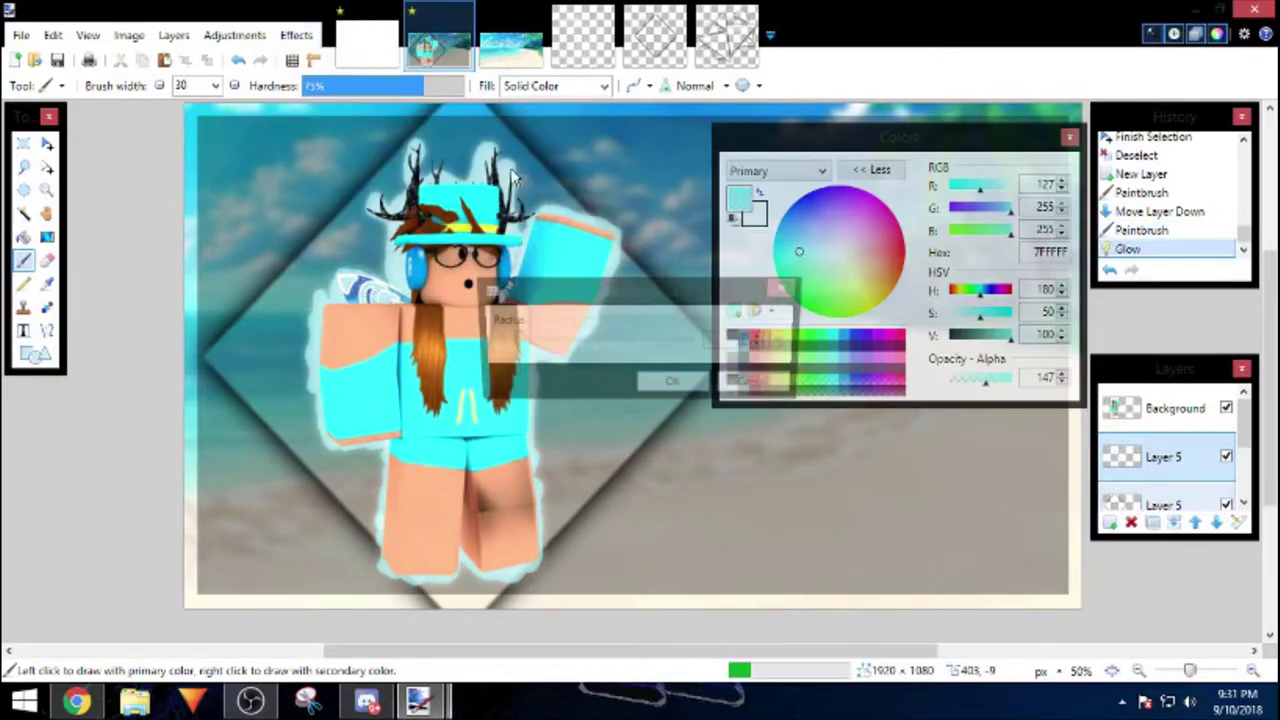
click(674, 386)
- Search Google for 'fire trans' images and copy a chosen fire image
text(fire trans)
key(Return)
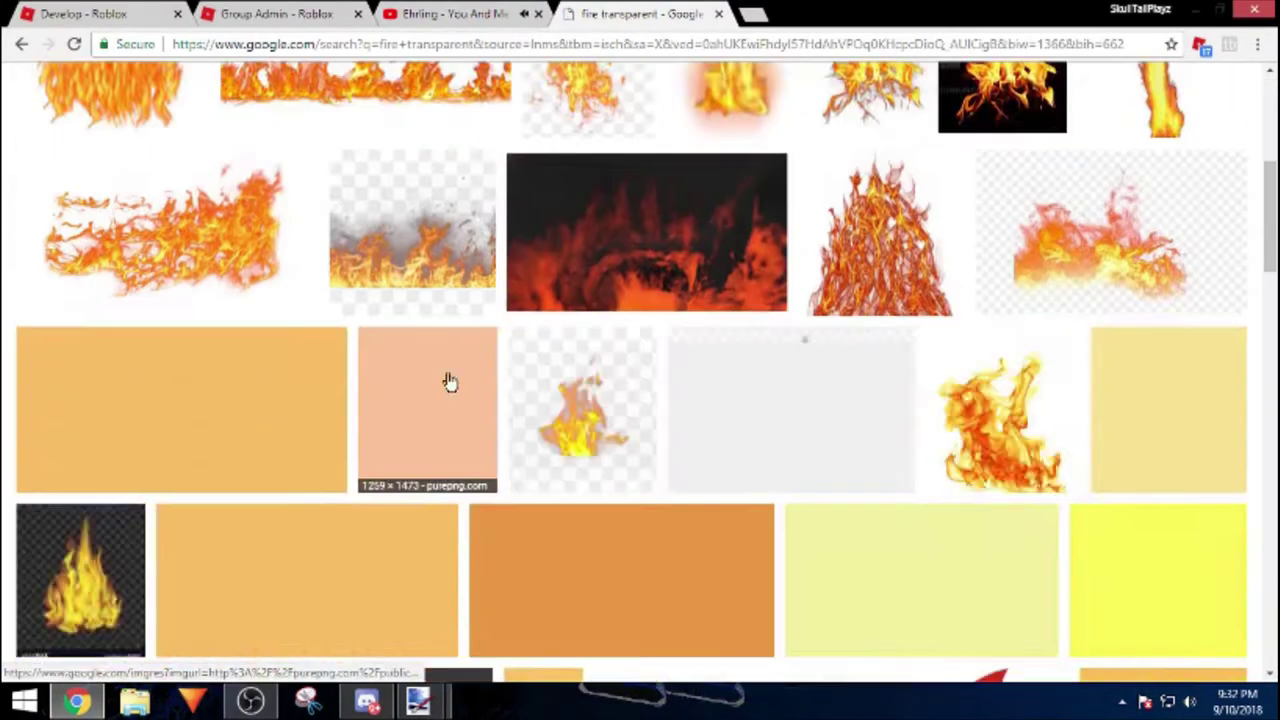
scroll(446, 380, down, 5)
scroll(343, 277, down, 3)
right_click(450, 348)
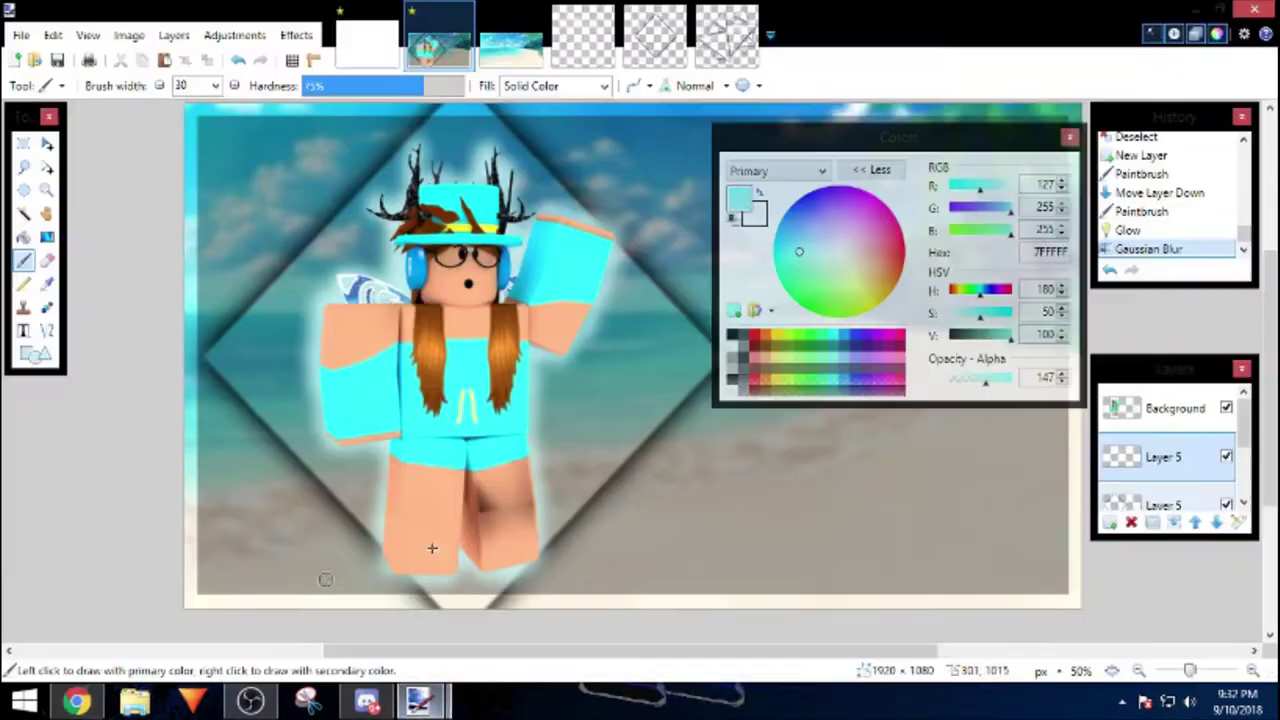
- Paste the fire onto the beach image, tint it to hue 159 and resize it around the avatar
key(ctrl+v)
drag(240, 566, 528, 200)
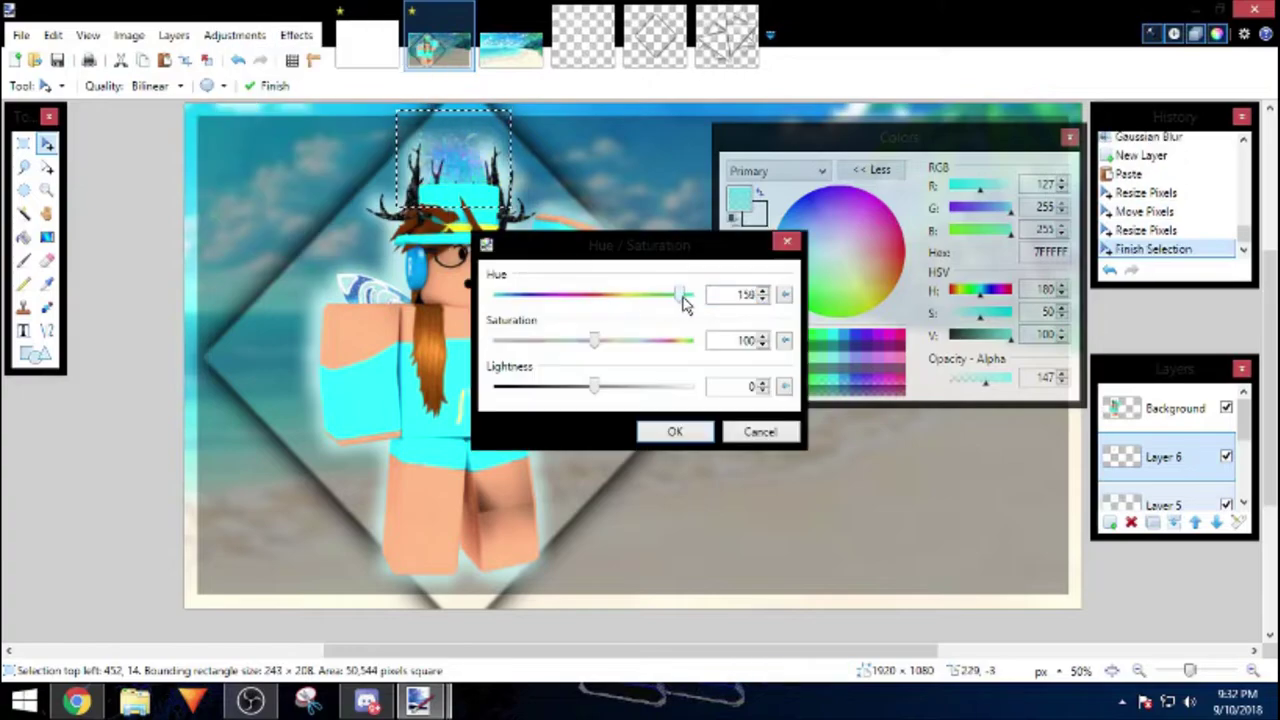
key(Return)
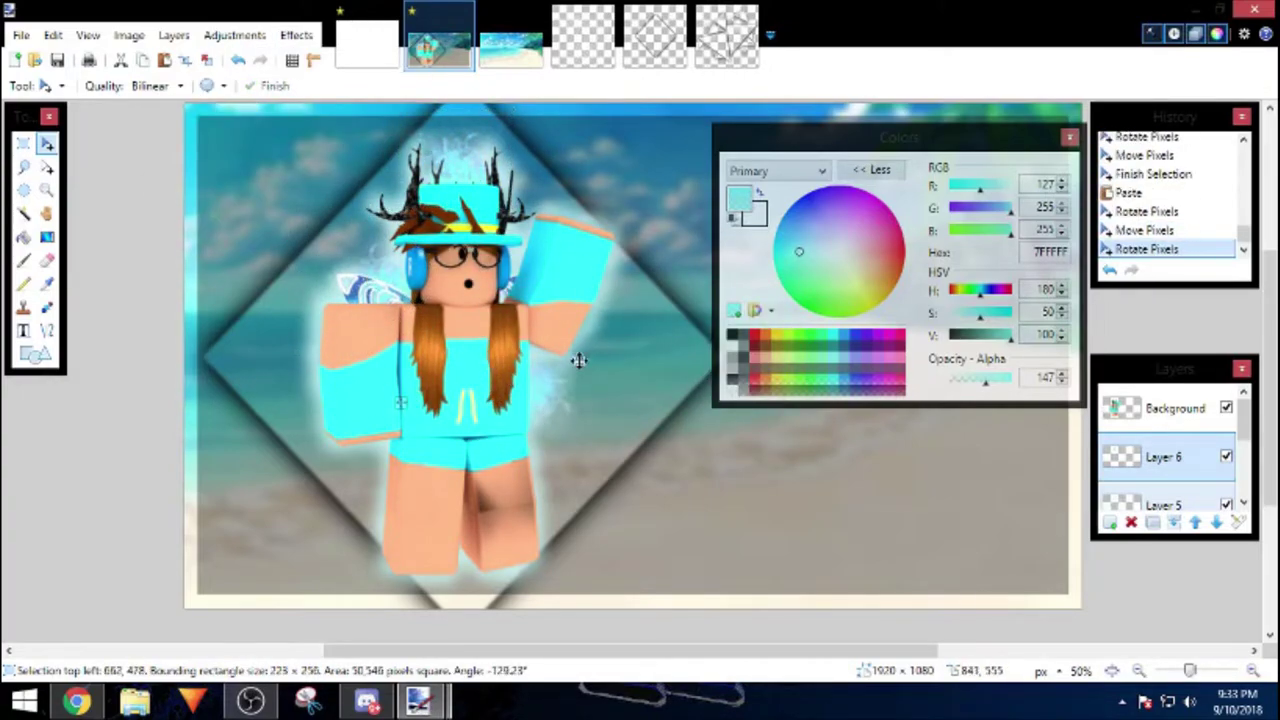
drag(579, 360, 546, 657)
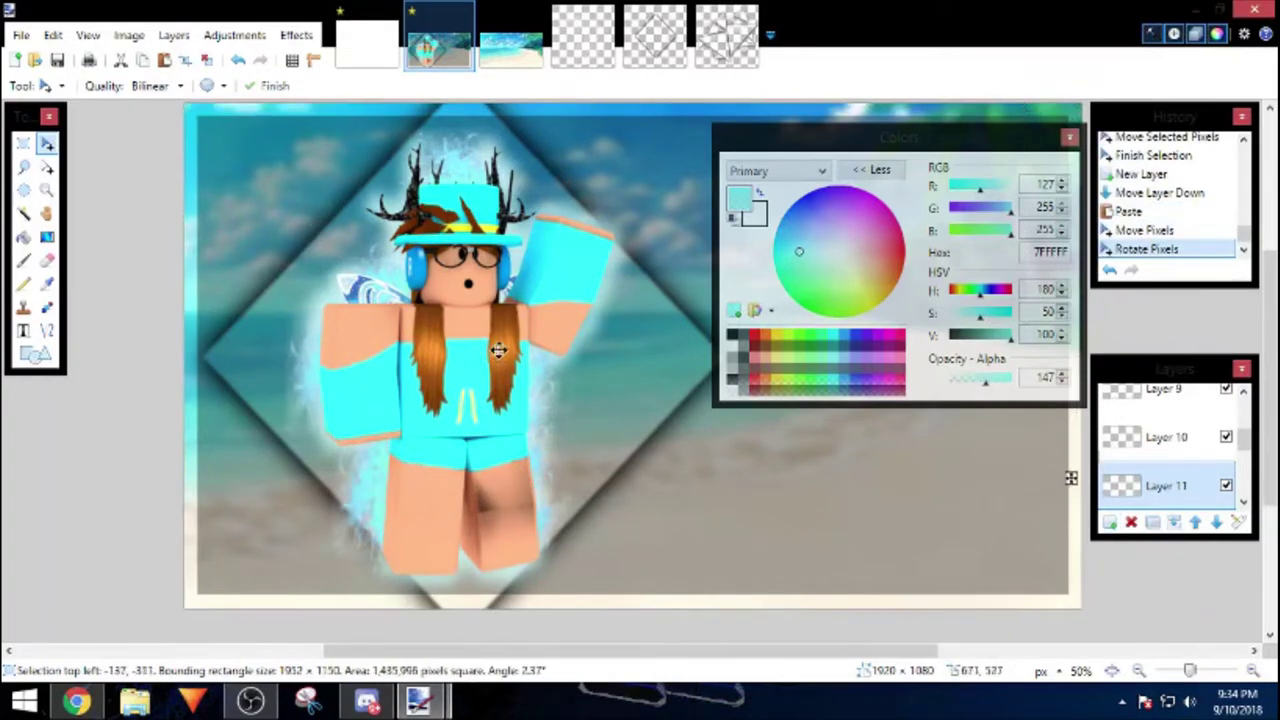
- Merge the fire layers into one and lower that layer's opacity in Layer Properties
click(1175, 522)
click(1175, 522)
click(1175, 522)
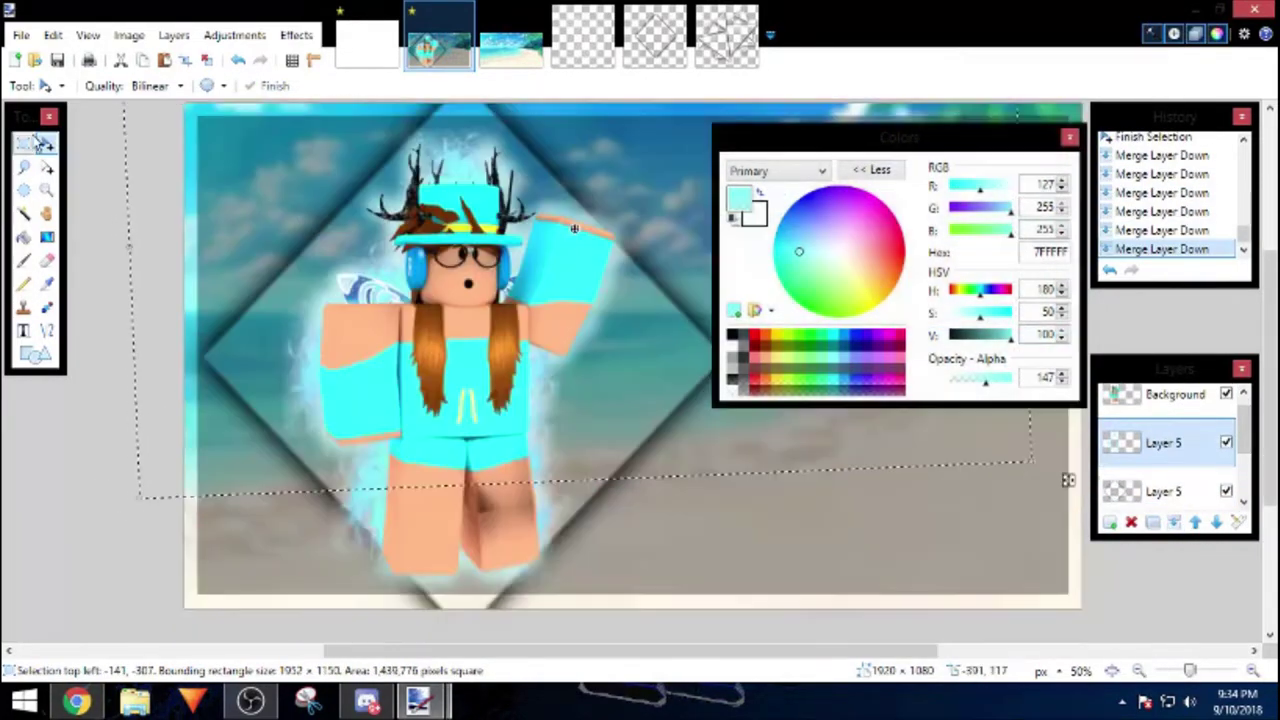
key(ctrl+a)
click(173, 34)
click(229, 329)
click(646, 427)
key(ctrl+d)
key(s)
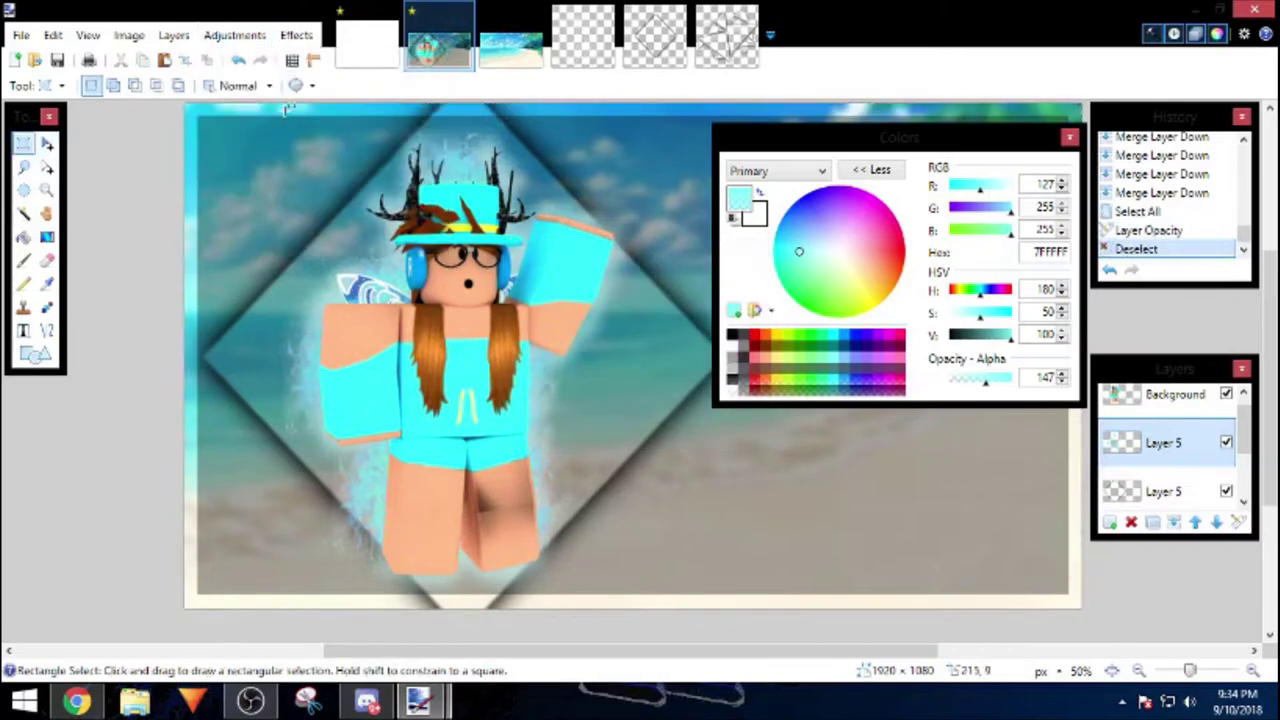
key(ctrl+shift+u)
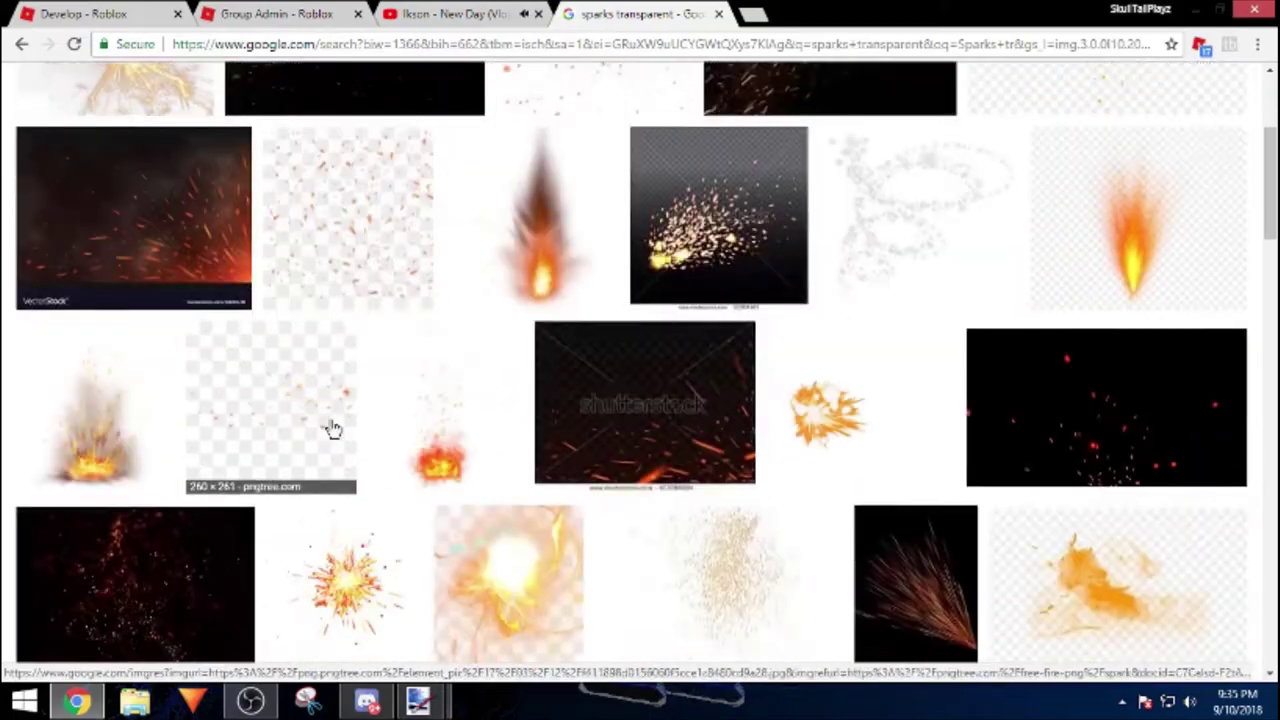
- Browse the current results and preview two transparent blue sparks images
scroll(333, 428, down, 5)
scroll(333, 428, down, 5)
click(792, 162)
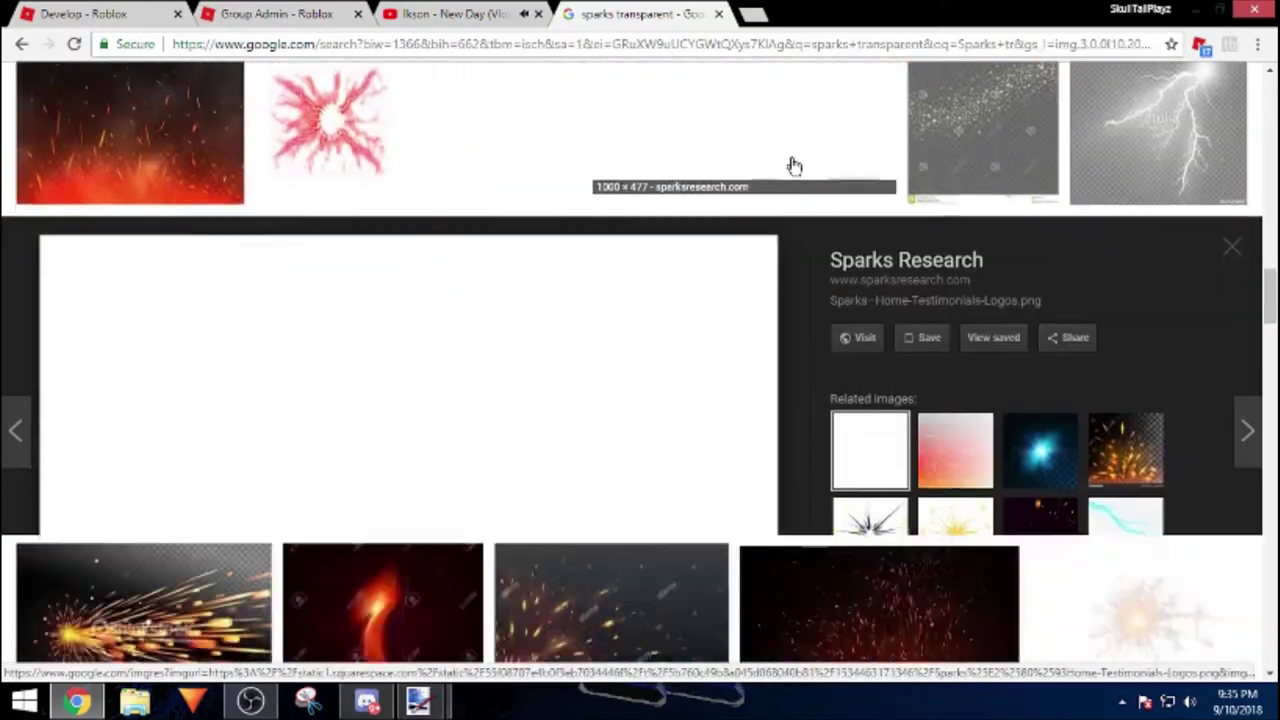
click(1126, 522)
scroll(1000, 330, up, 5)
scroll(906, 360, up, 5)
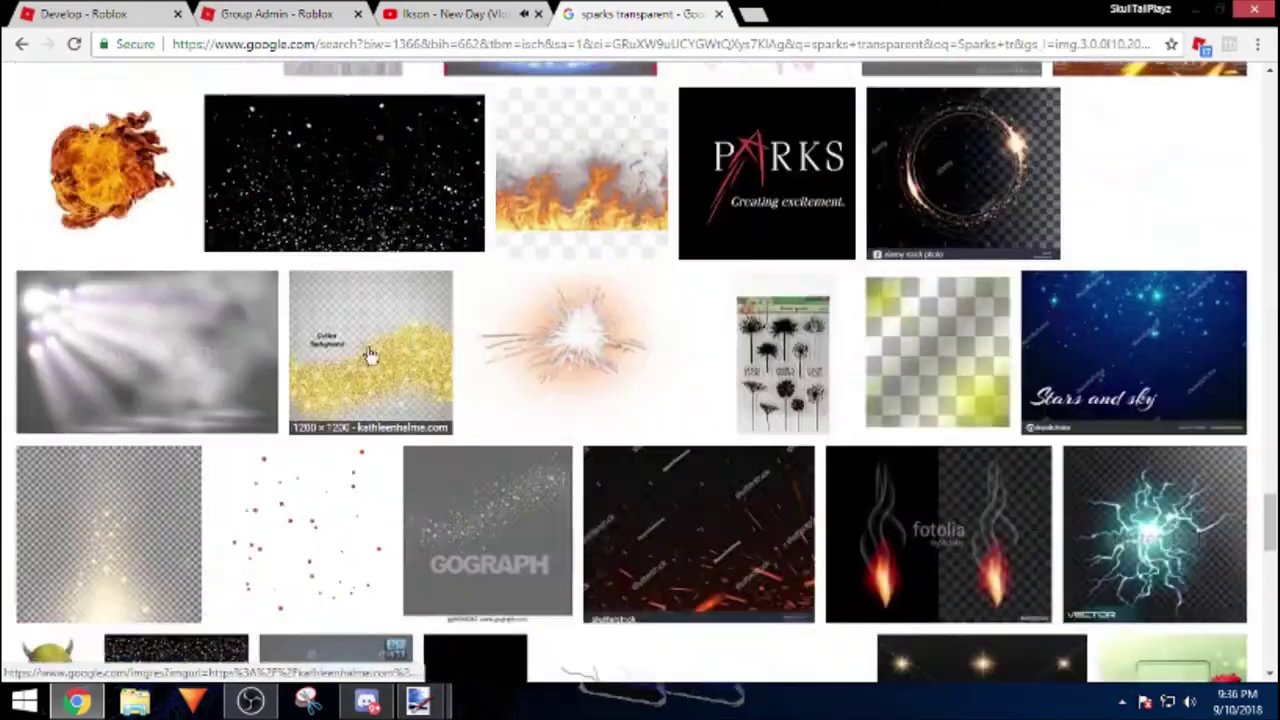
scroll(366, 354, up, 5)
scroll(320, 200, up, 5)
- Search for 'Blue trail transparent' and preview several trail results, including a rainbow spiral
triple_click(306, 104)
text(Blue trail transparent)
key(Return)
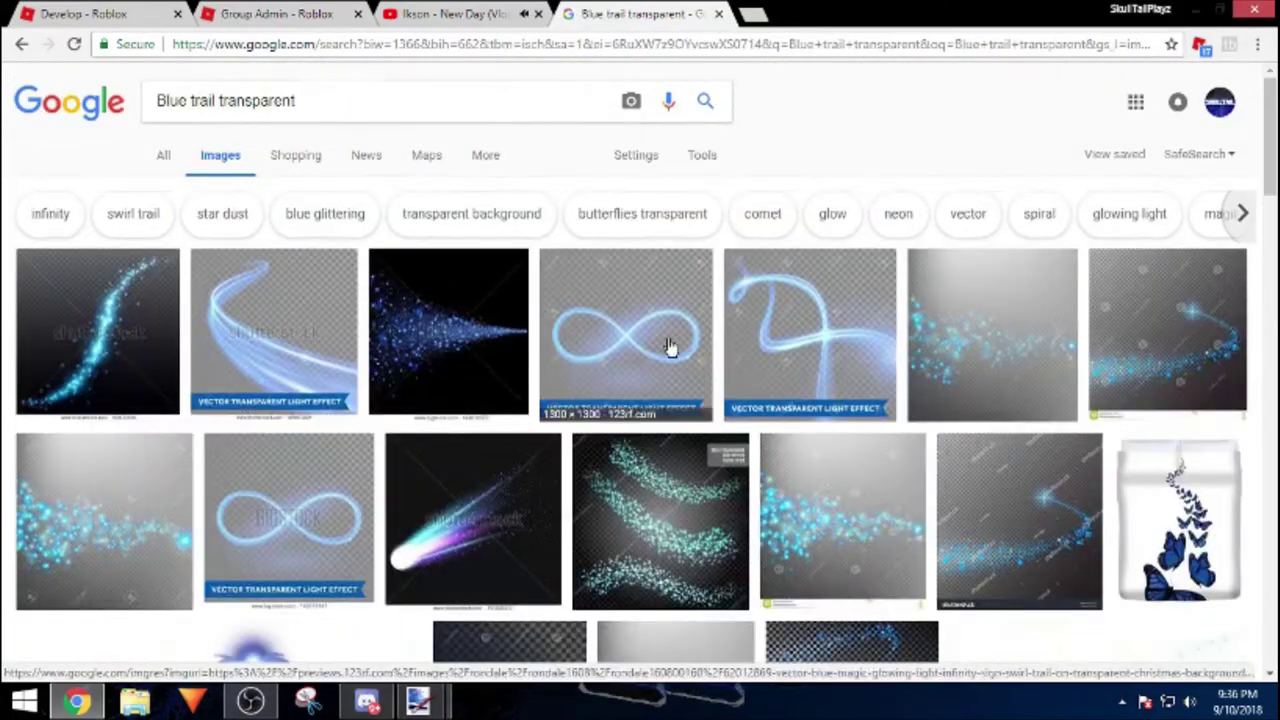
scroll(671, 343, down, 4)
scroll(737, 343, down, 5)
scroll(280, 367, down, 5)
click(1237, 237)
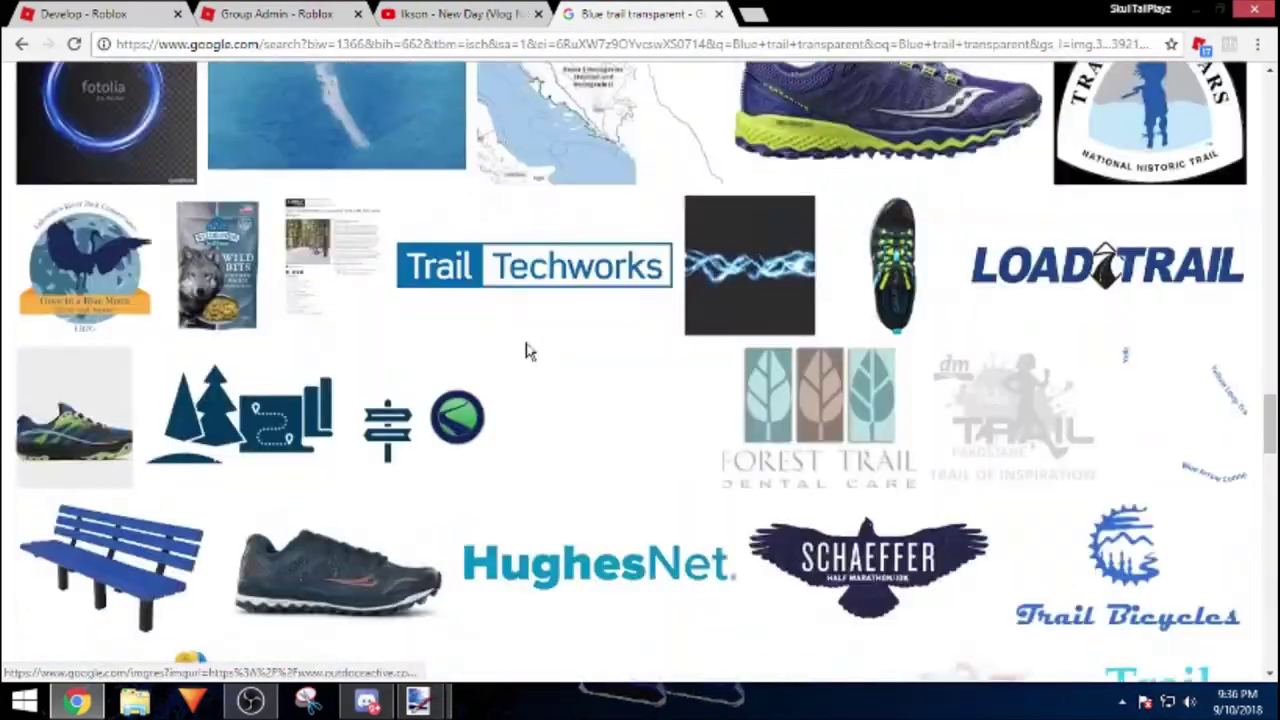
scroll(528, 349, down, 5)
click(390, 130)
click(1126, 438)
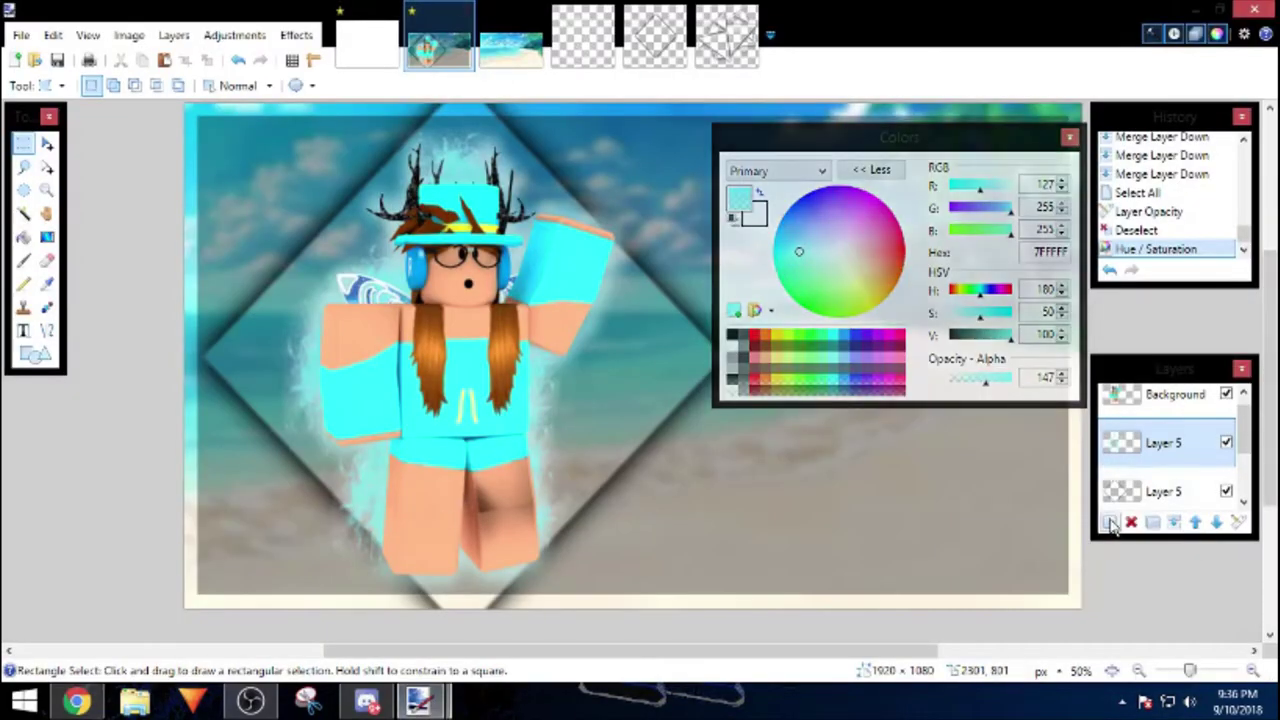
- Stretch the trail layer upward over the avatar, then apply Soften Portrait and Sharpen
click(235, 35)
key(Escape)
drag(469, 220, 469, 113)
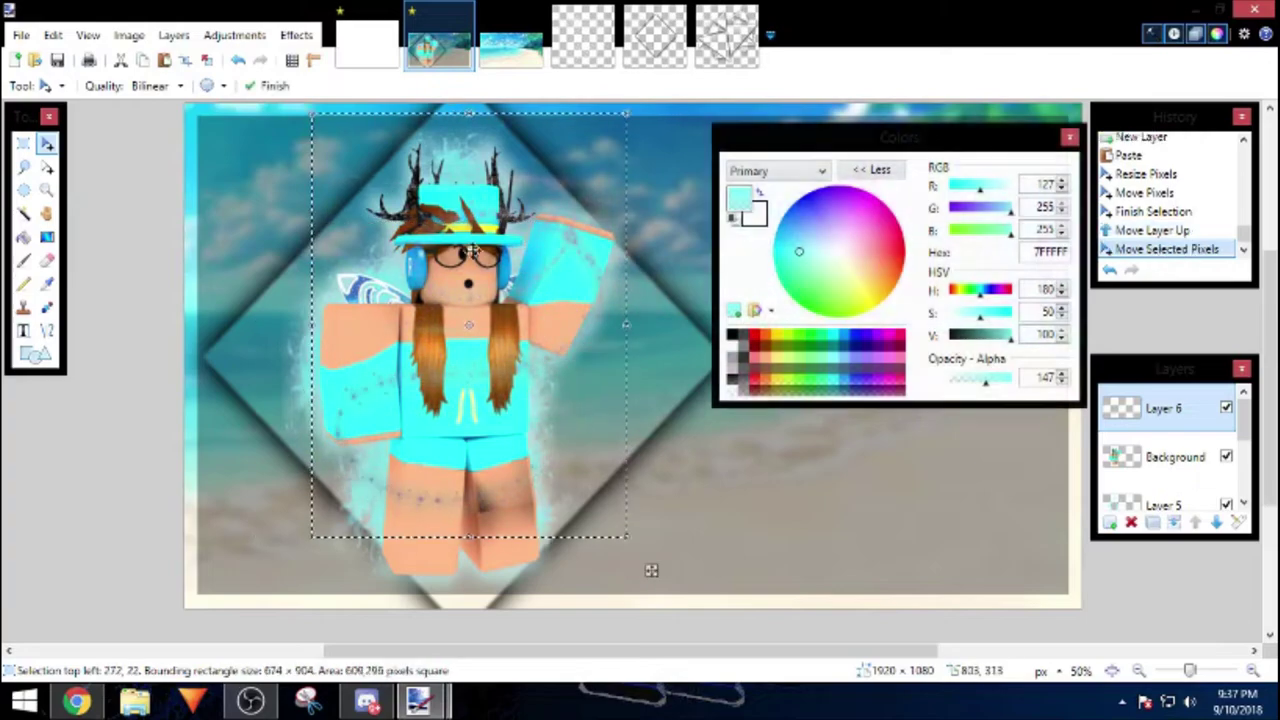
key(ctrl+shift+u)
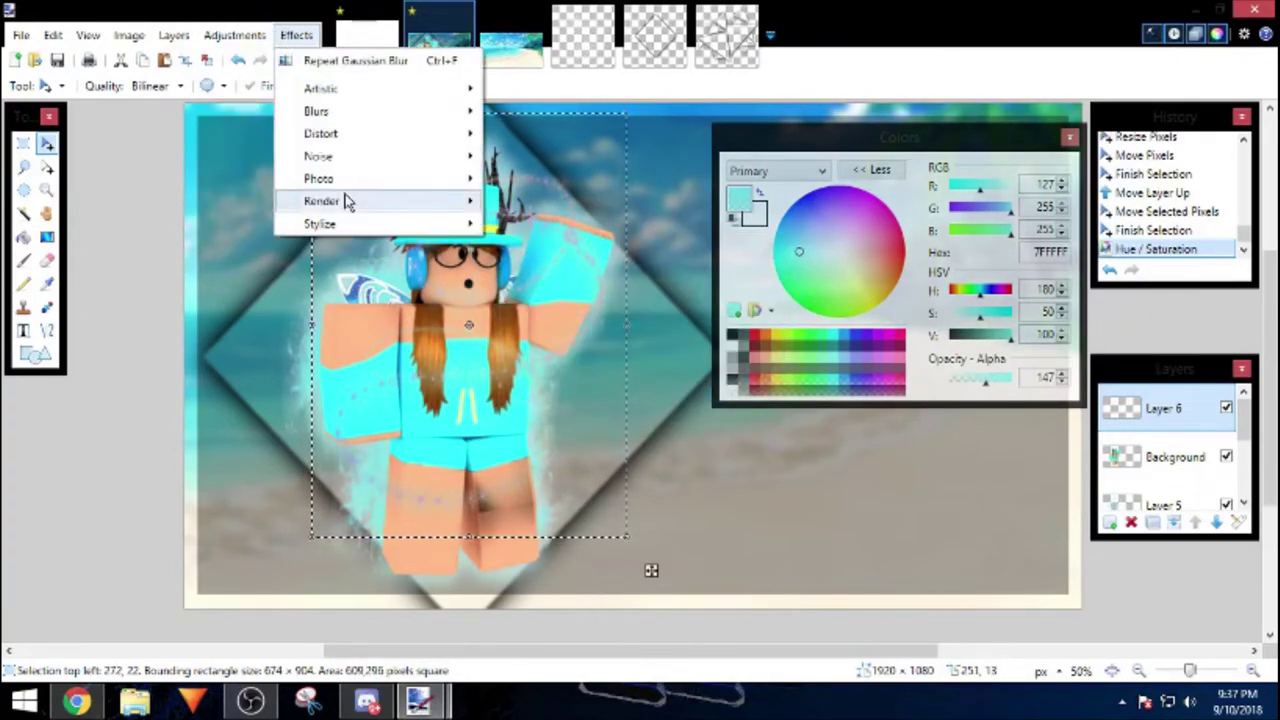
click(530, 244)
drag(593, 294, 583, 307)
key(Return)
click(296, 35)
click(512, 258)
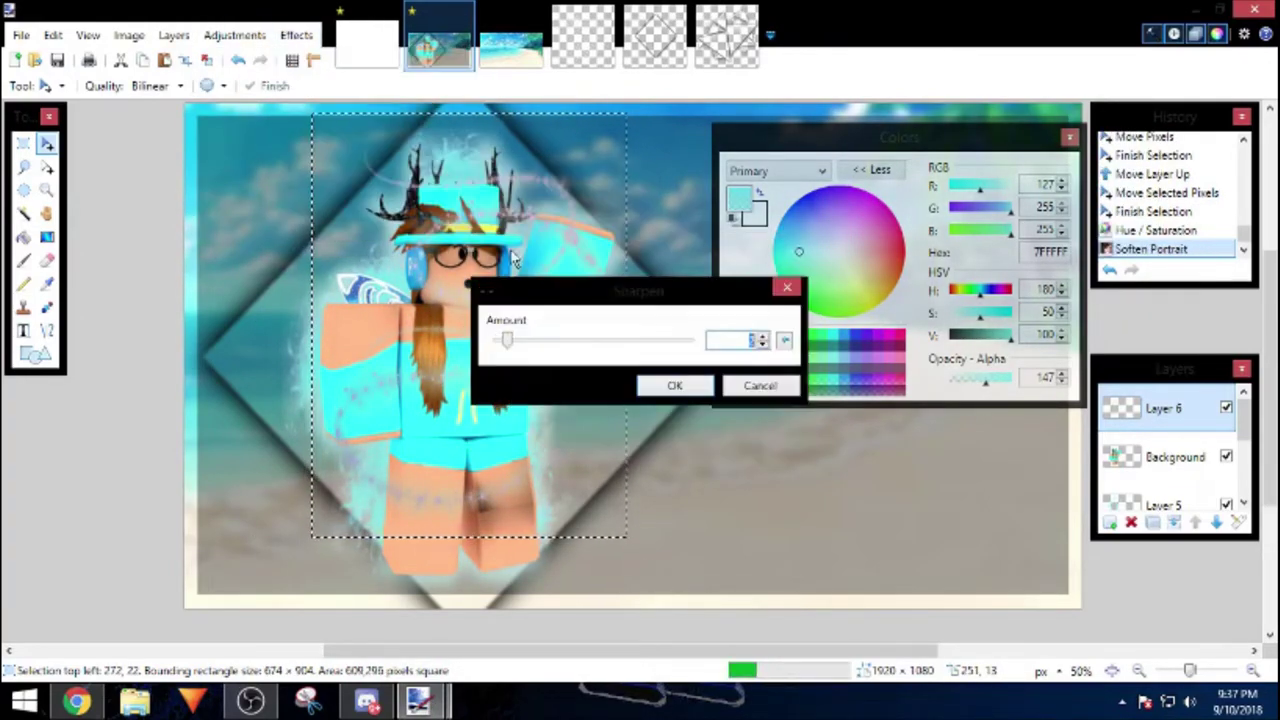
- Erase the trail where it crosses the avatar and nudge the layer contents slightly
key(e)
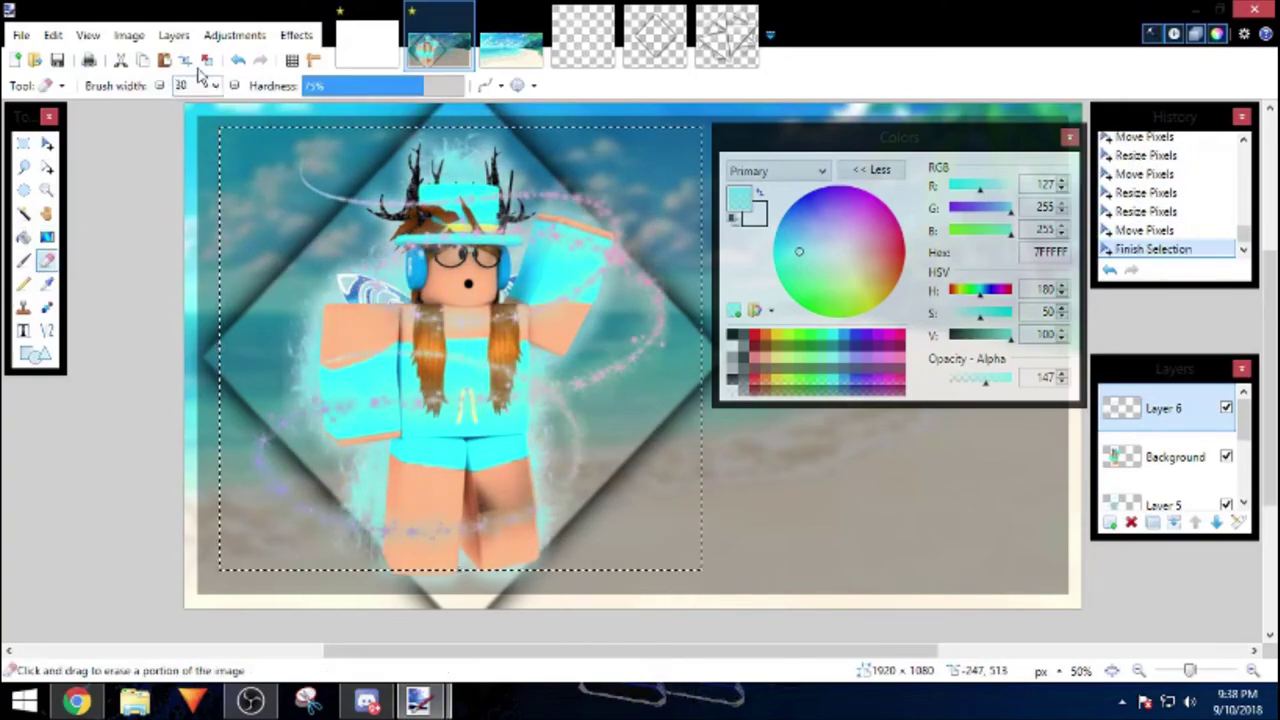
drag(303, 370, 320, 380)
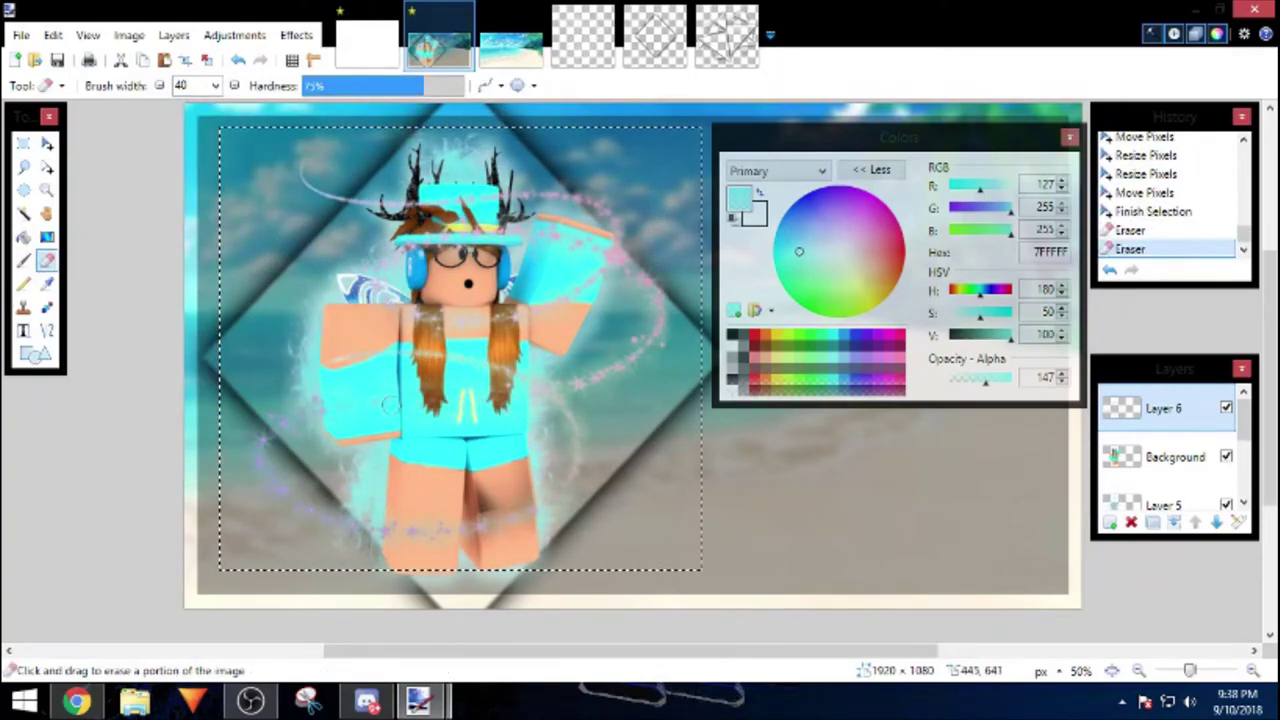
drag(630, 290, 655, 305)
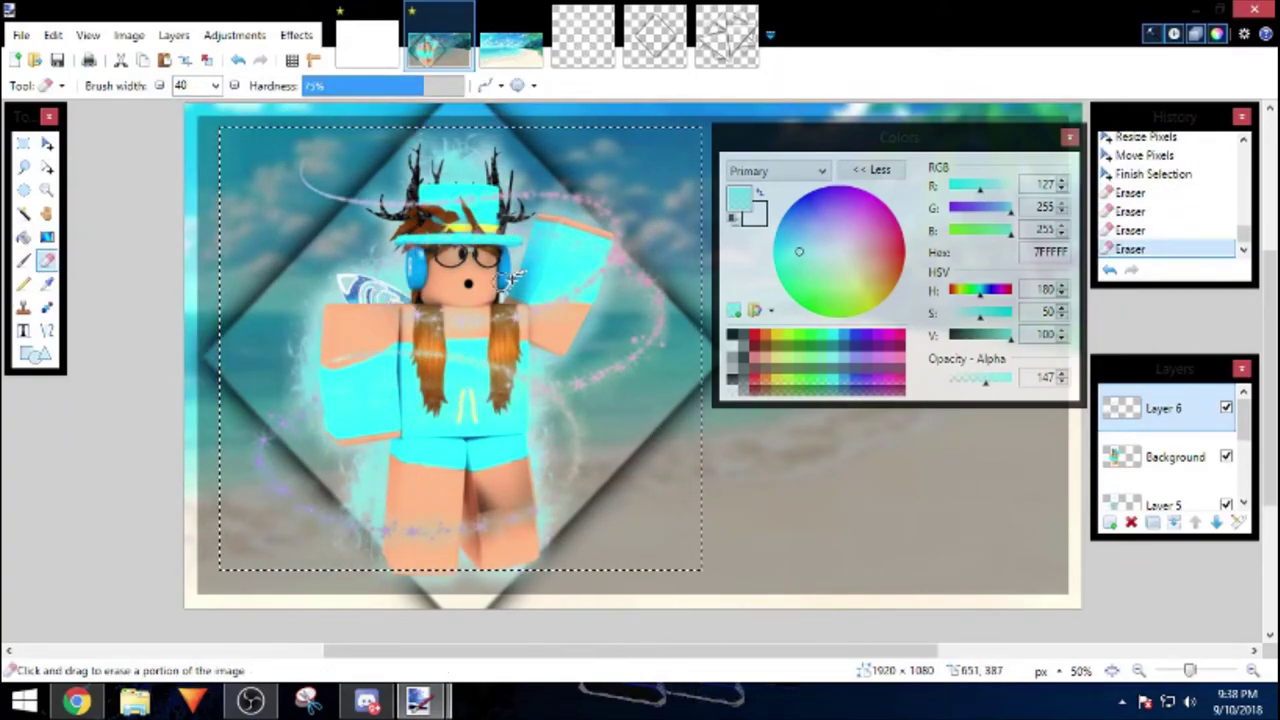
drag(510, 280, 425, 210)
key(s)
key(ctrl+d)
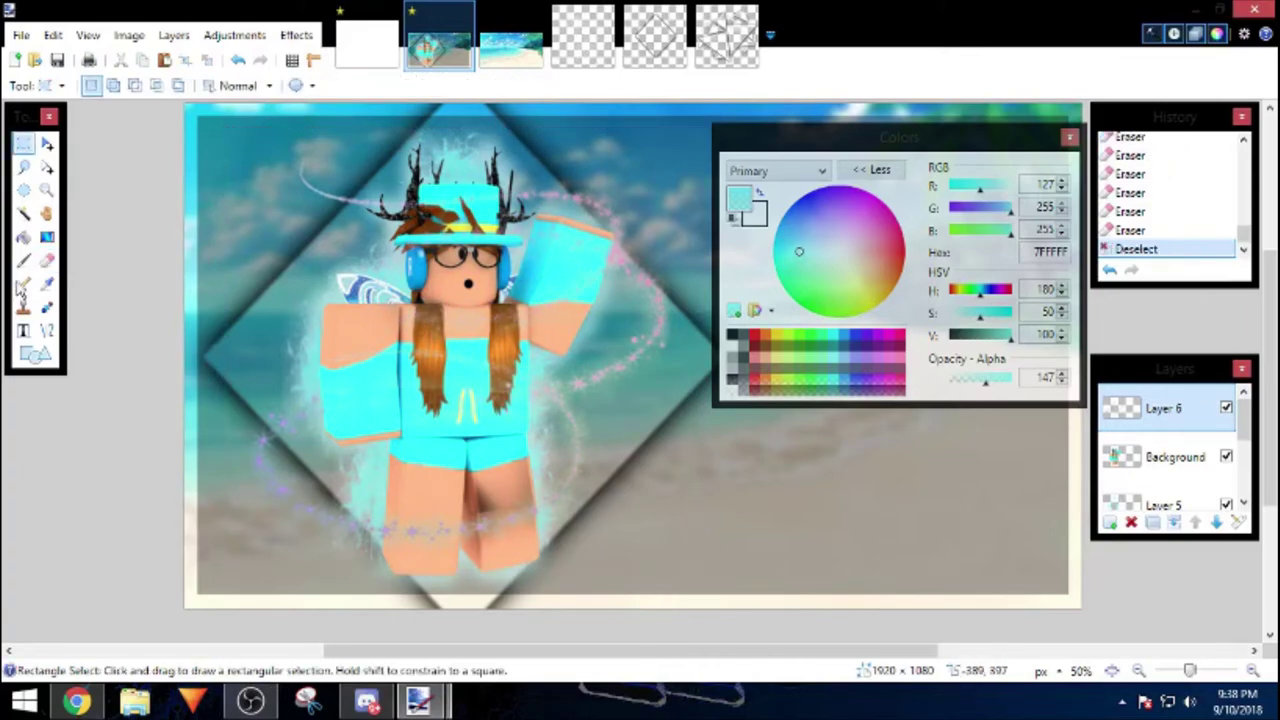
key(e)
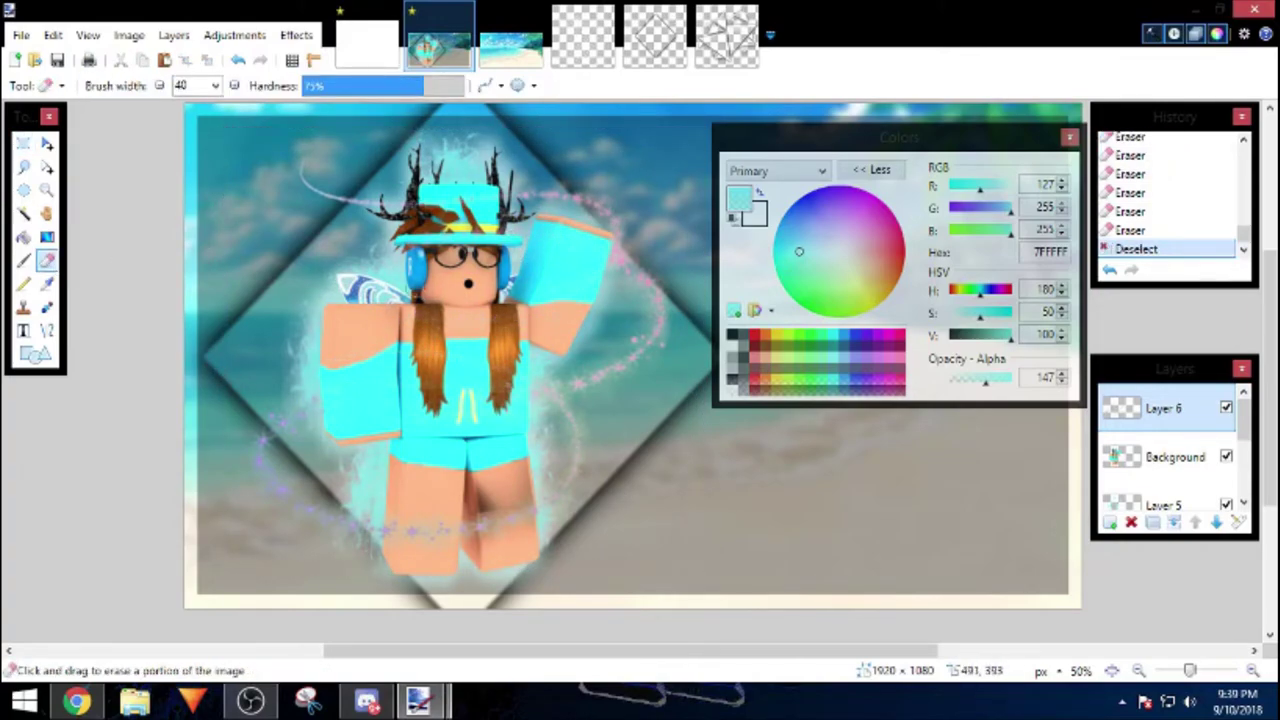
key(ctrl+a)
key(m)
mouse_move(640, 320)
mouse_down()
mouse_move(635, 297)
mouse_move(585, 305)
mouse_up()
key(ctrl+d)
- Recolour the trail with Hue/Saturation and move its layer below the avatar
click(235, 35)
click(250, 150)
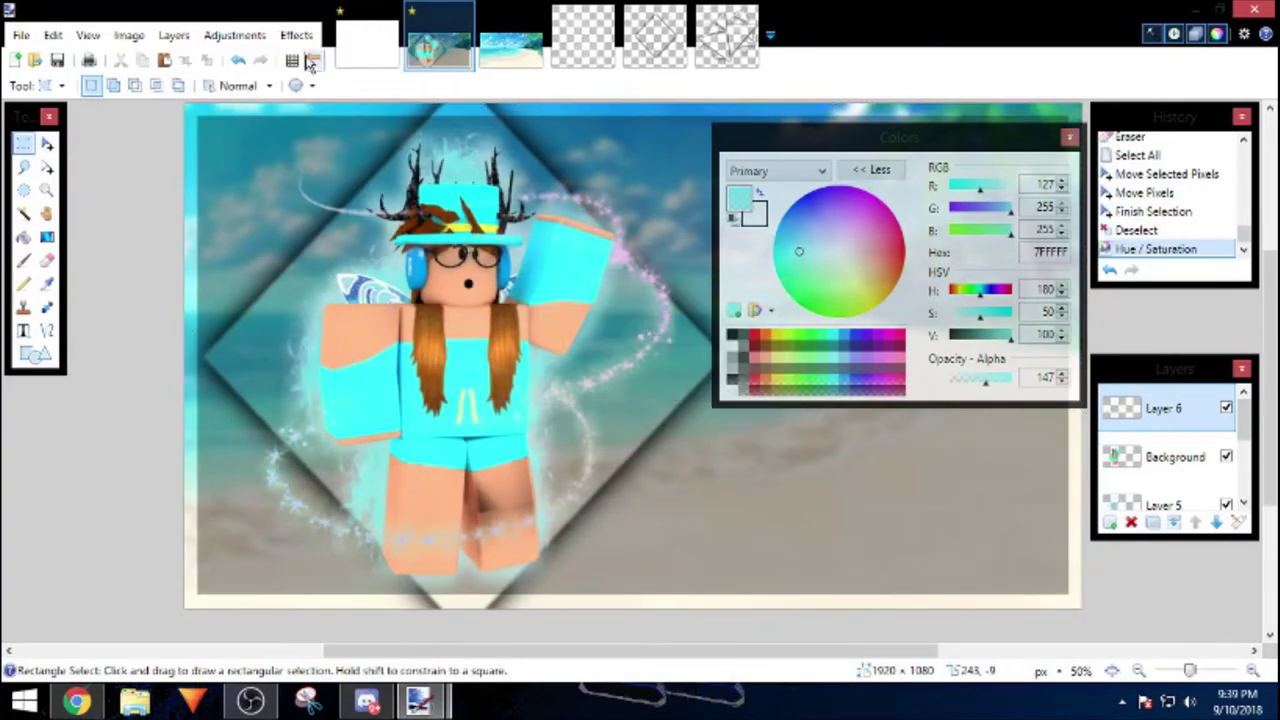
click(675, 431)
click(1216, 522)
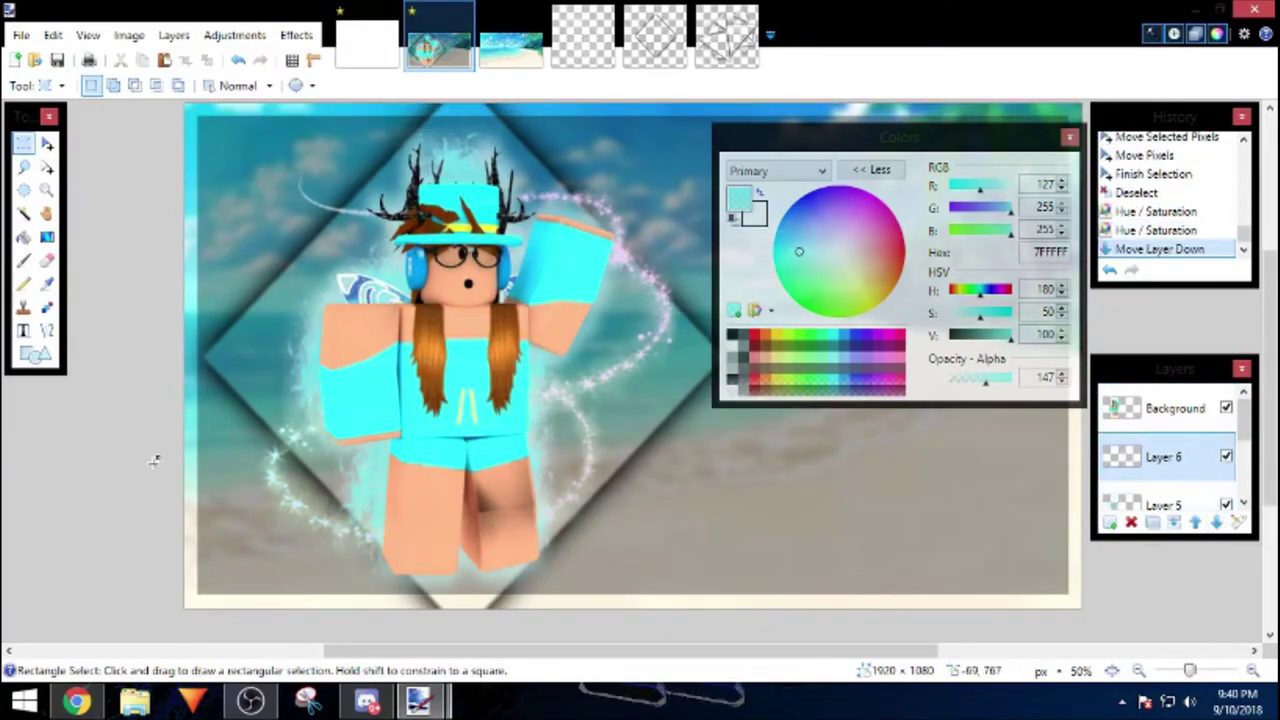
drag(935, 133, 189, 391)
- Choose the Text tool with the Impact font and select the Background layer
key(t)
click(237, 86)
scroll(224, 336, down, 5)
click(150, 443)
click(1170, 408)
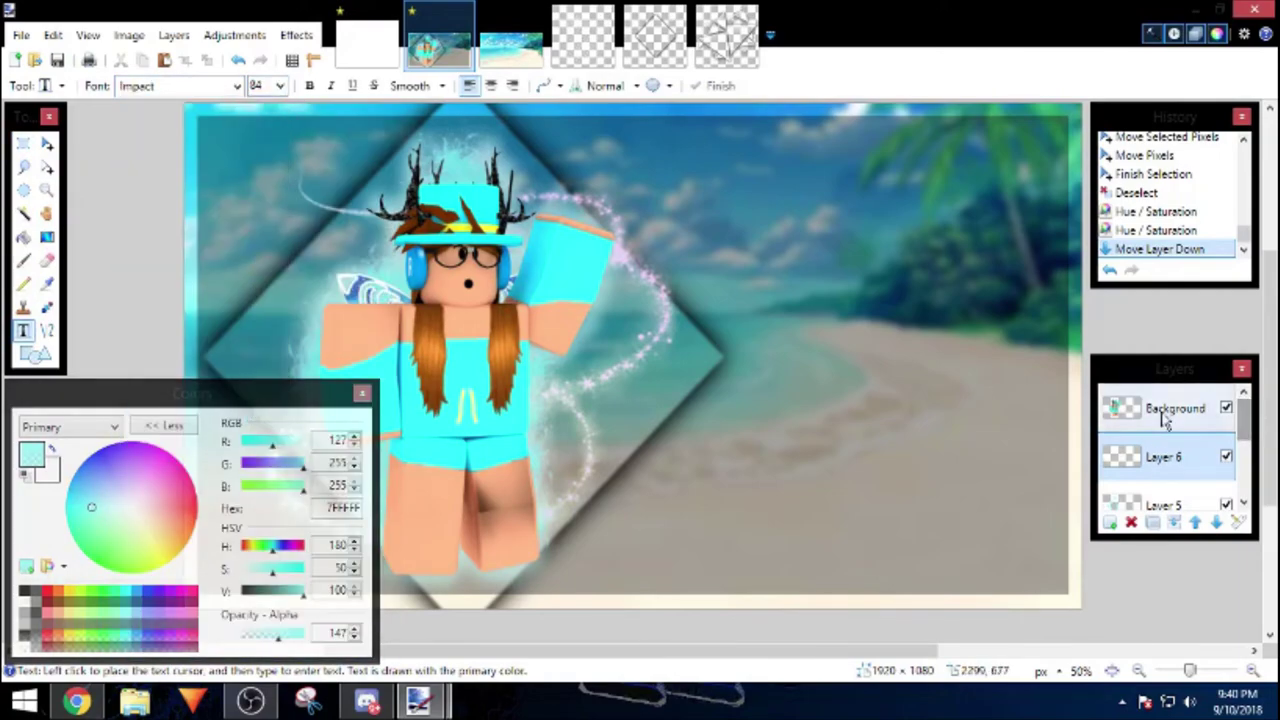
click(1216, 522)
click(1195, 522)
- On a new layer, type the SpeedGFX title at size 144 beside the avatar
click(1111, 523)
click(697, 240)
text(SpeedGFX)
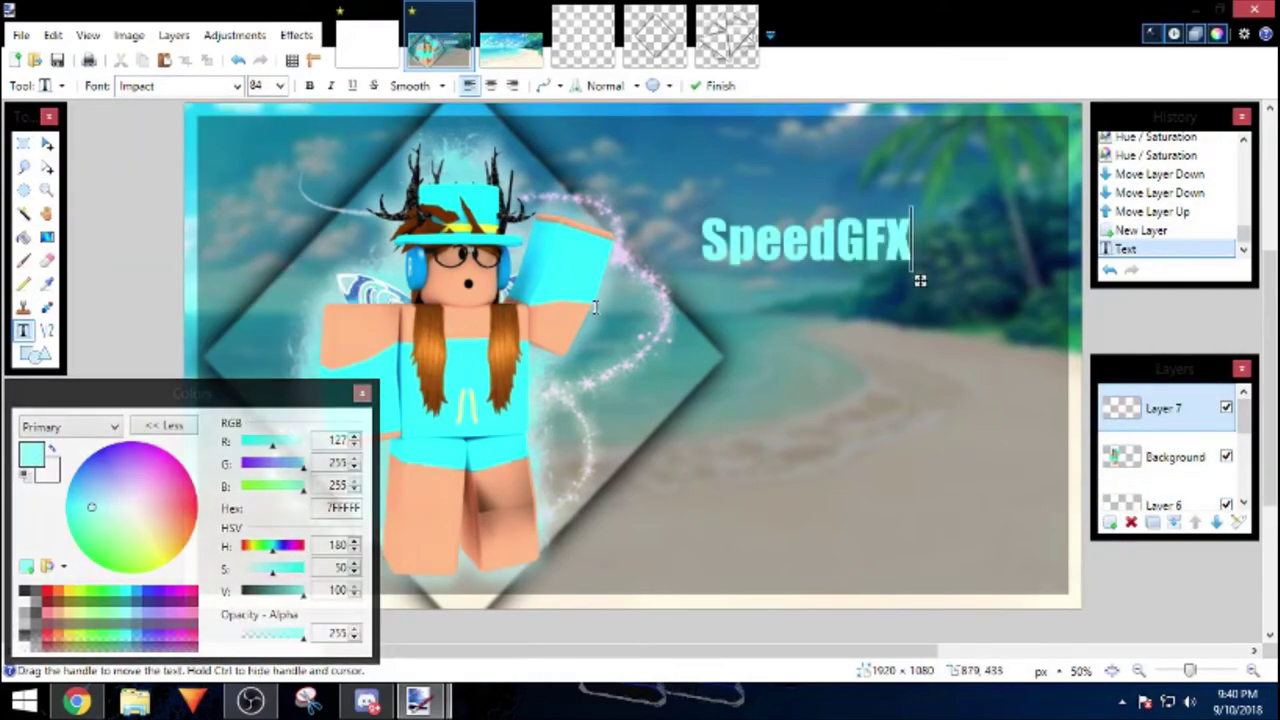
click(280, 86)
click(262, 365)
drag(1057, 371, 1027, 500)
- Add a shadow layer beneath the title, merge it down, and try a light blue gradient fill
click(1111, 523)
click(1216, 522)
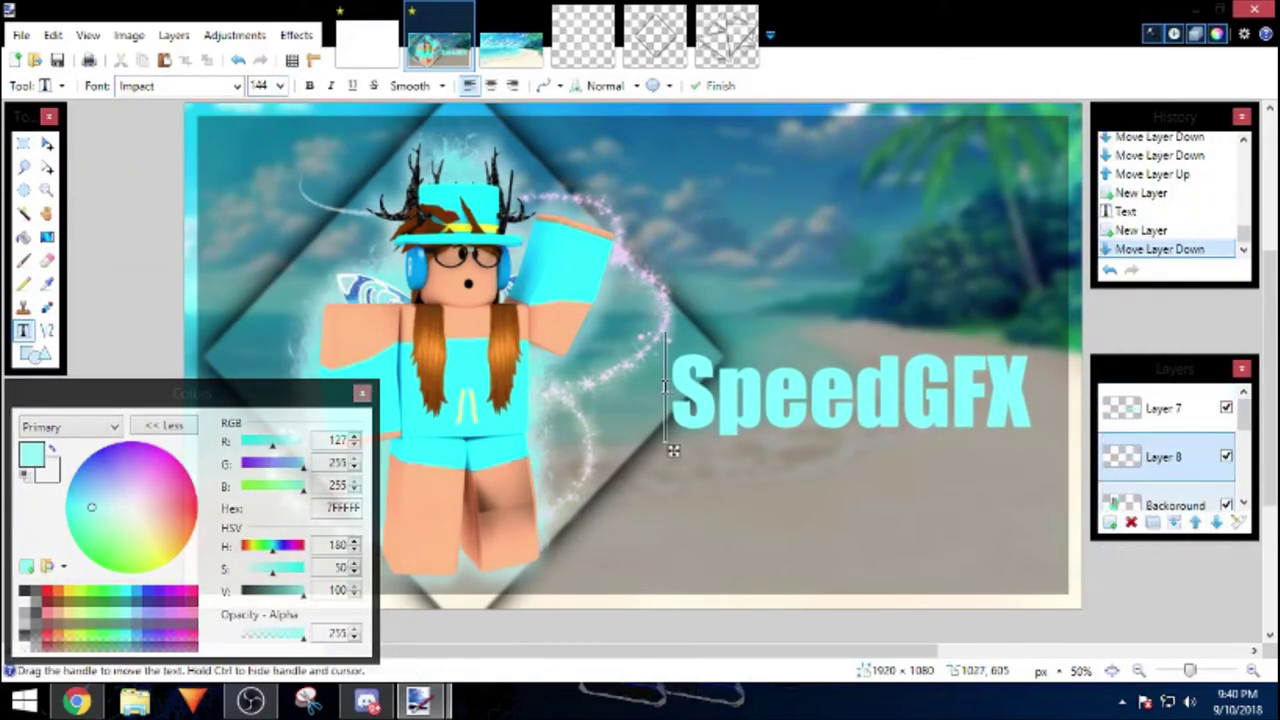
key(ctrl+m)
click(23, 144)
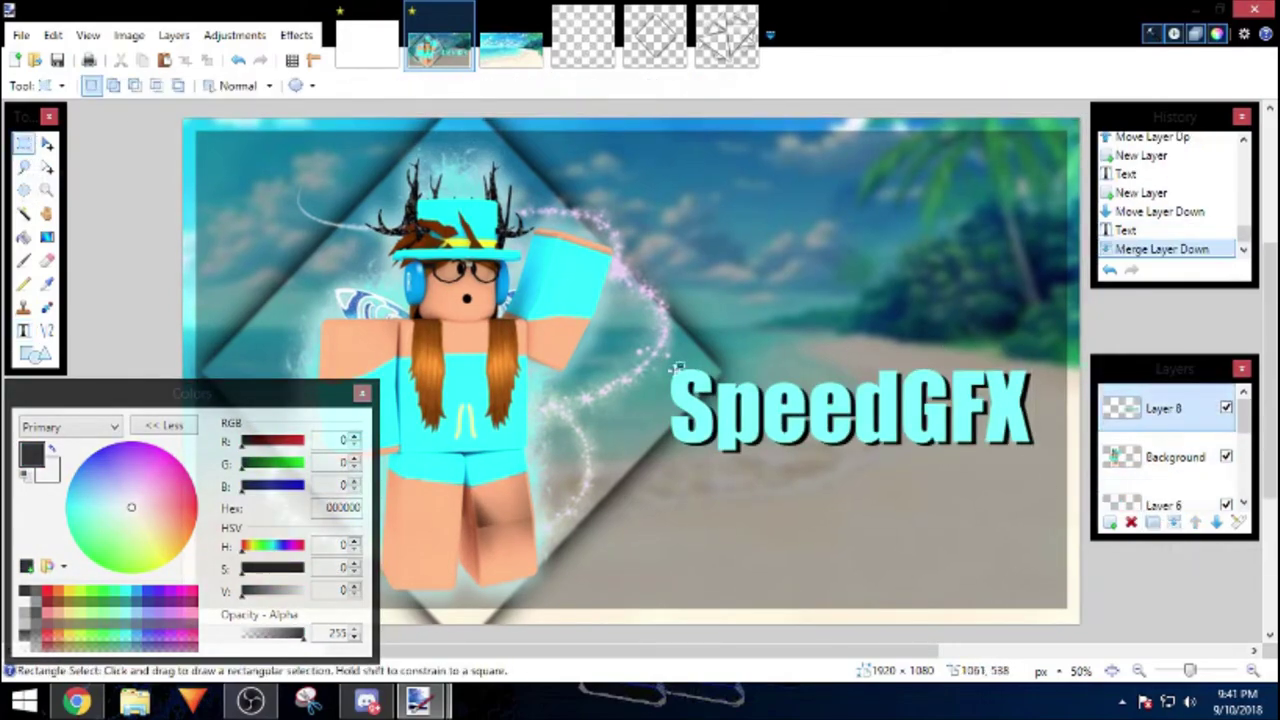
drag(656, 361, 1062, 464)
click(46, 237)
click(97, 489)
drag(821, 405, 767, 348)
- Undo the gradient, then sharpen the SpeedGFX title and apply Photo Glow
key(ctrl+z)
click(296, 34)
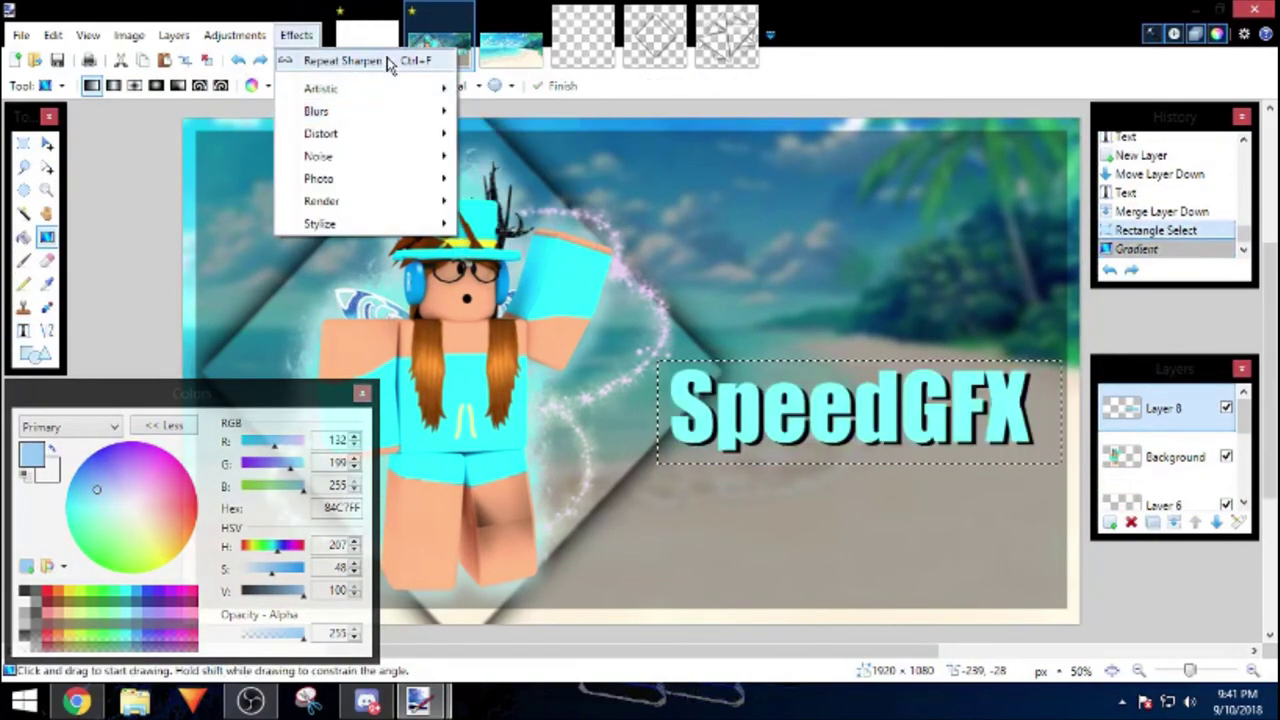
click(429, 180)
click(500, 190)
click(630, 431)
key(ctrl+d)
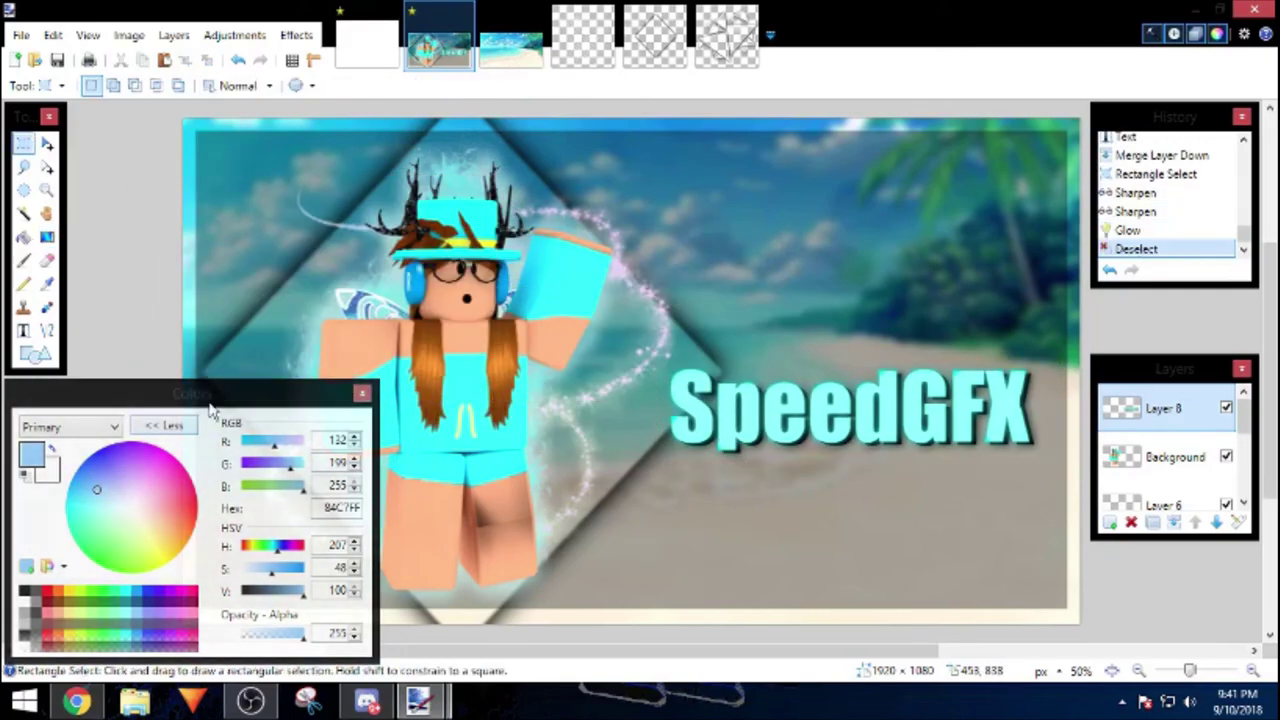
- Paste the SKULLTAIL watermark logo into the bottom-right corner
key(ctrl+o)
key(ctrl+v)
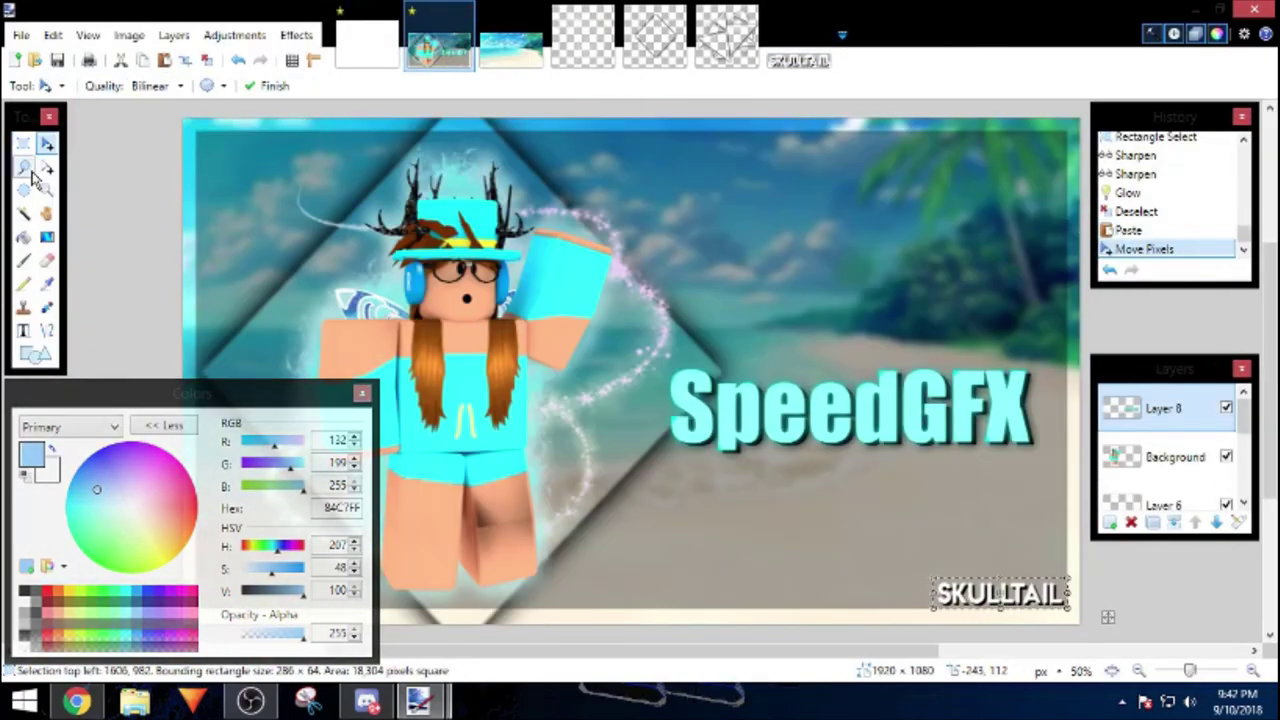
click(23, 144)
drag(321, 393, 65, 535)
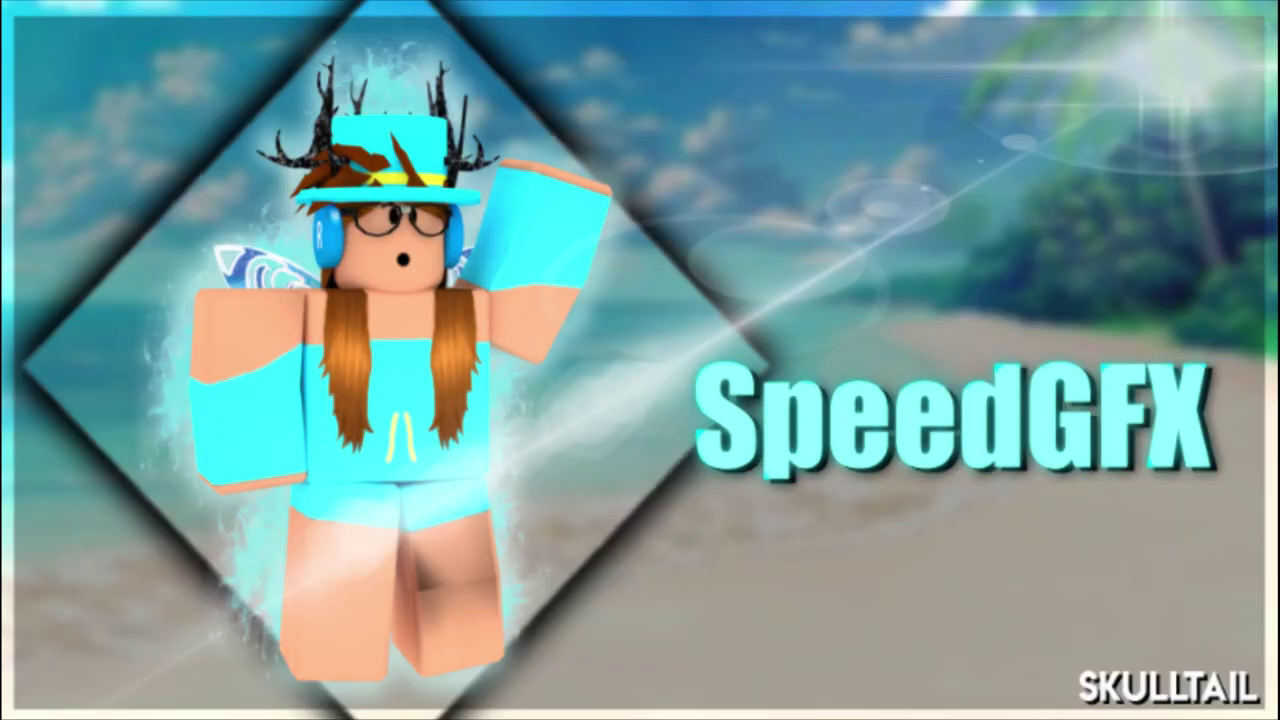